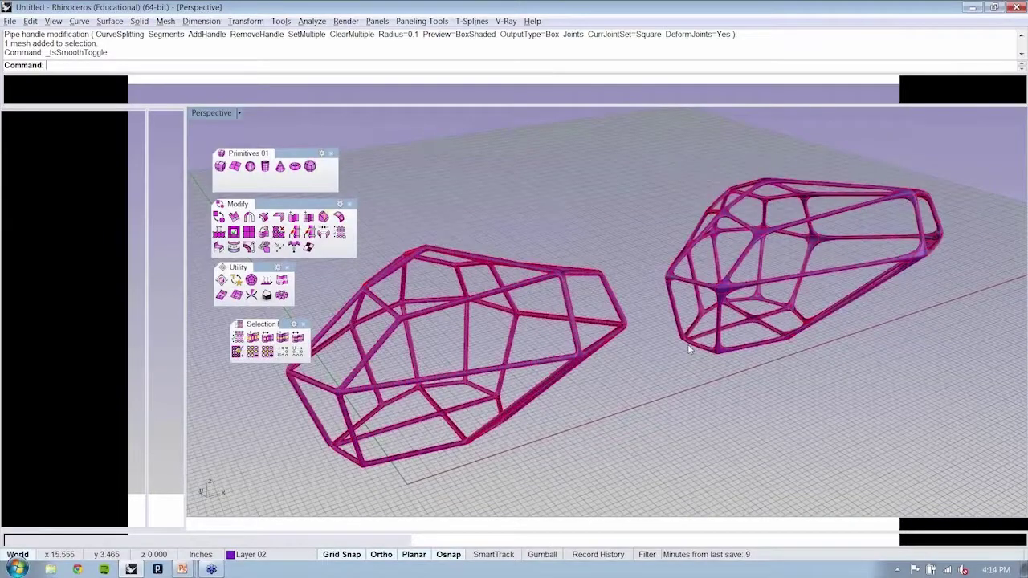
- Start a new, empty Rhinoceros document with Ctrl+N, replacing the pipe-frame models
key(ctrl+n)
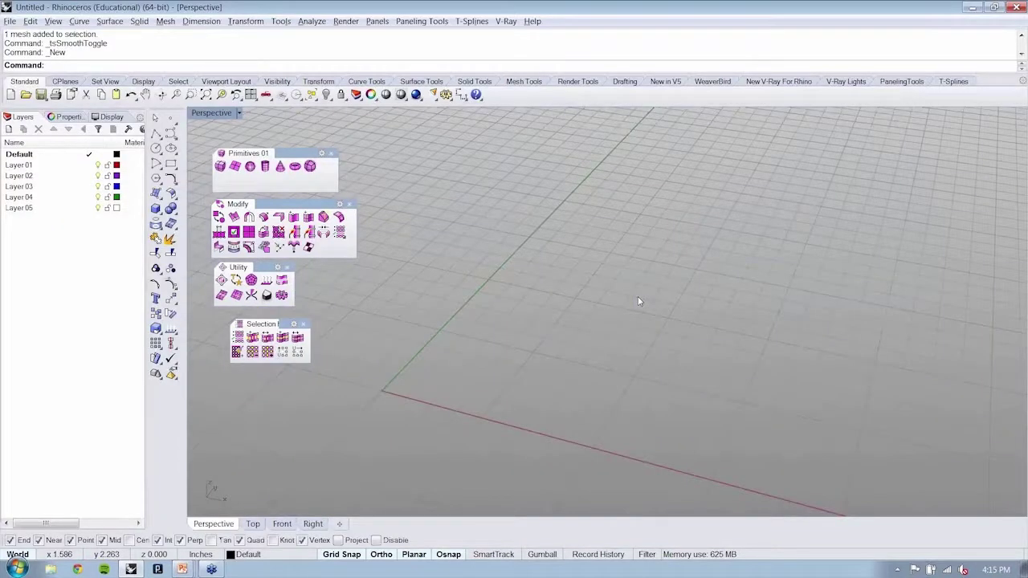
- Create an 8 × 8 T-spline plane at the origin with 3 × 3 faces
click(220, 165)
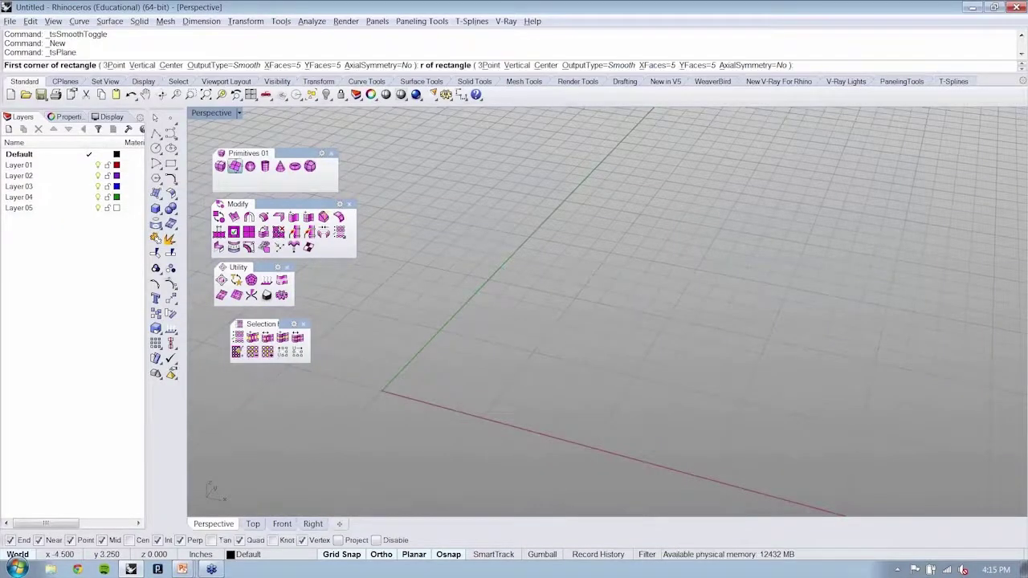
click(284, 67)
text(3)
key(Return)
click(381, 392)
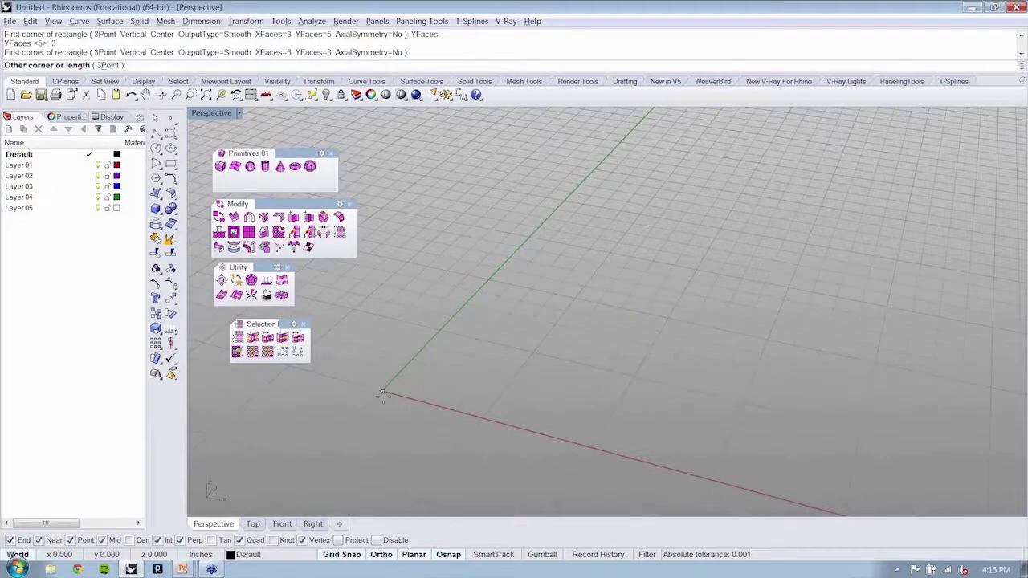
text(8)
key(Return)
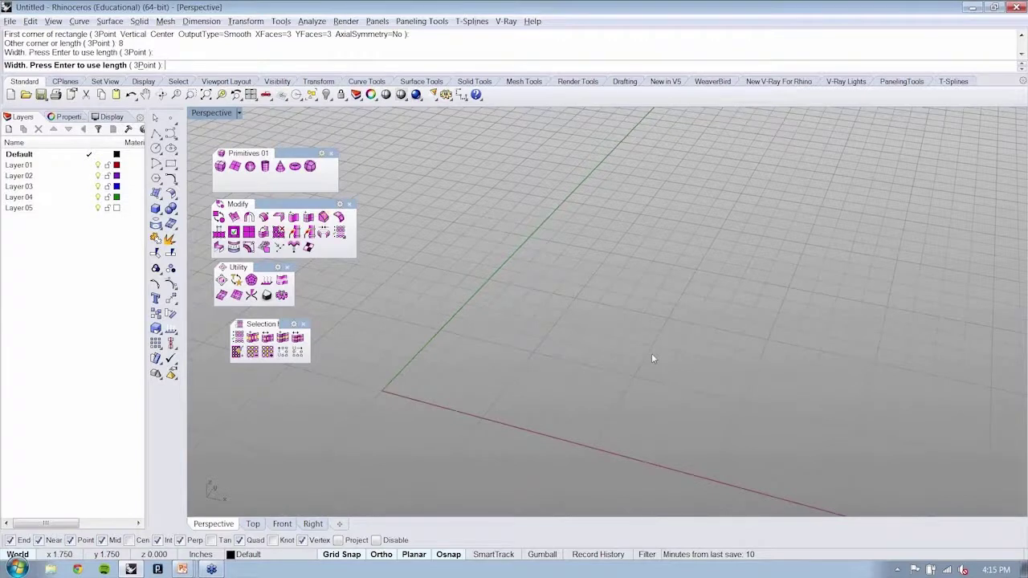
key(Return)
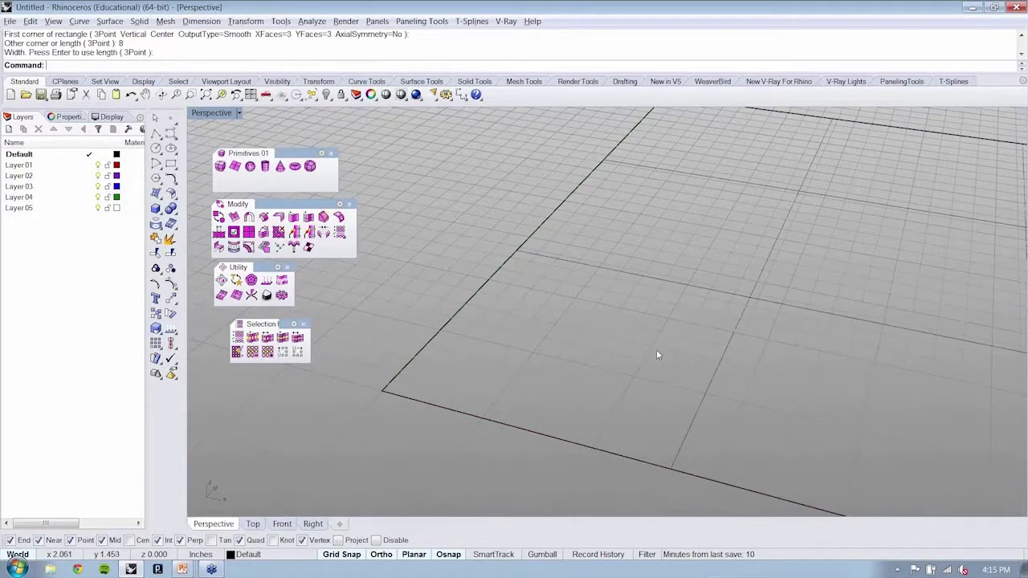
scroll(656, 349, down, 5)
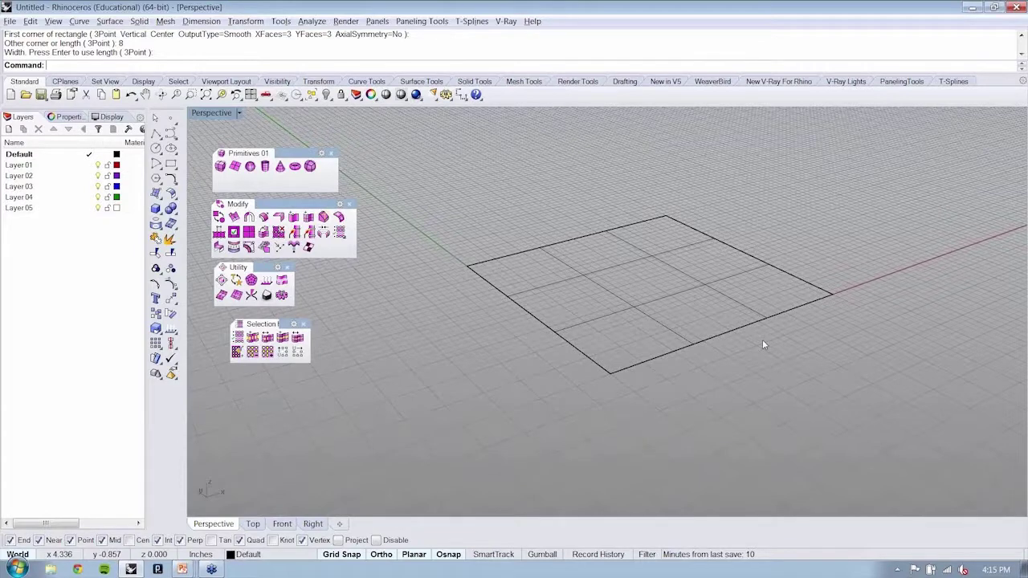
- Shade the plane, select the near corner face, and show the model as a faceted box cage
key(ctrl+alt+s)
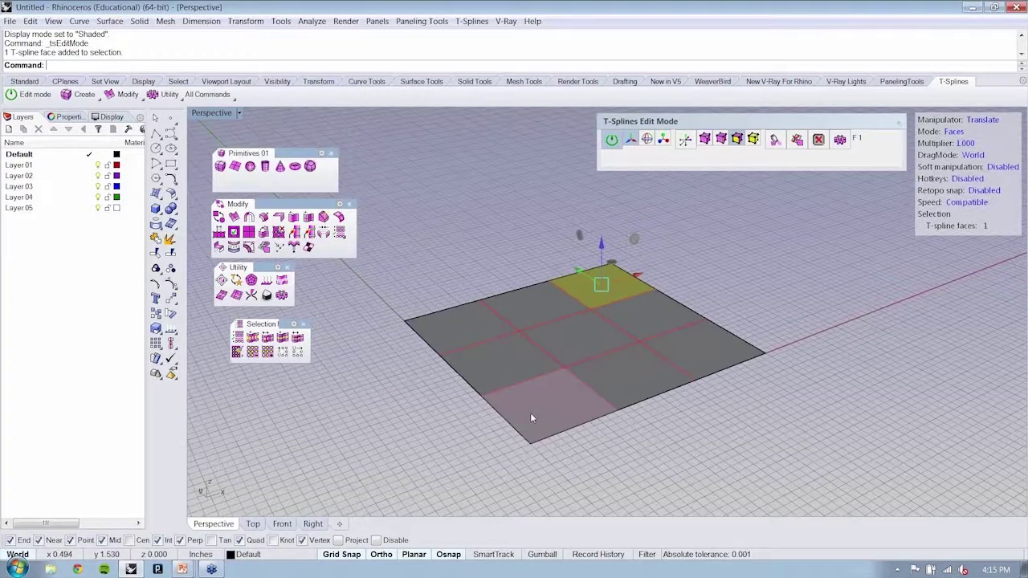
shift+click(530, 418)
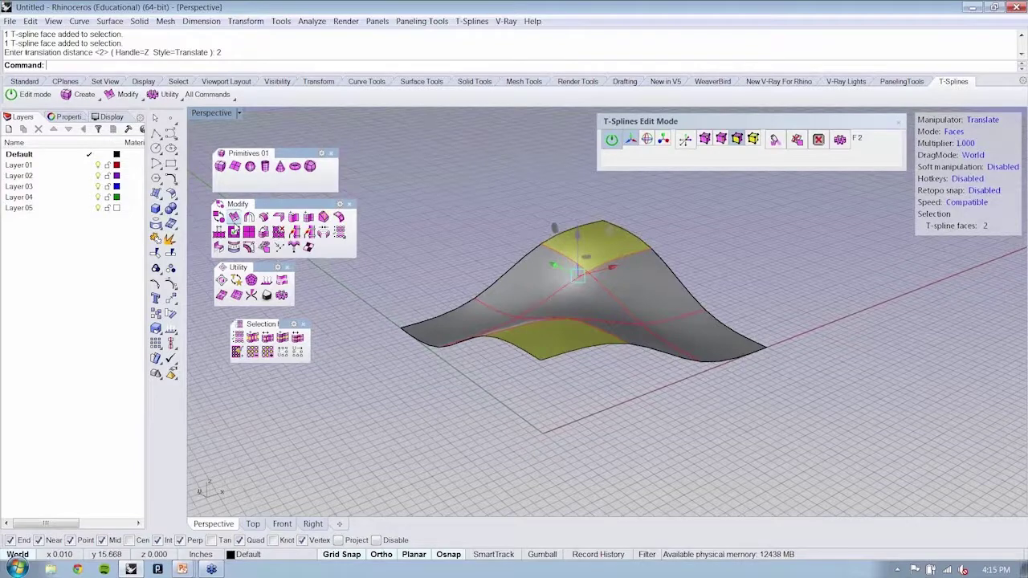
key(Tab)
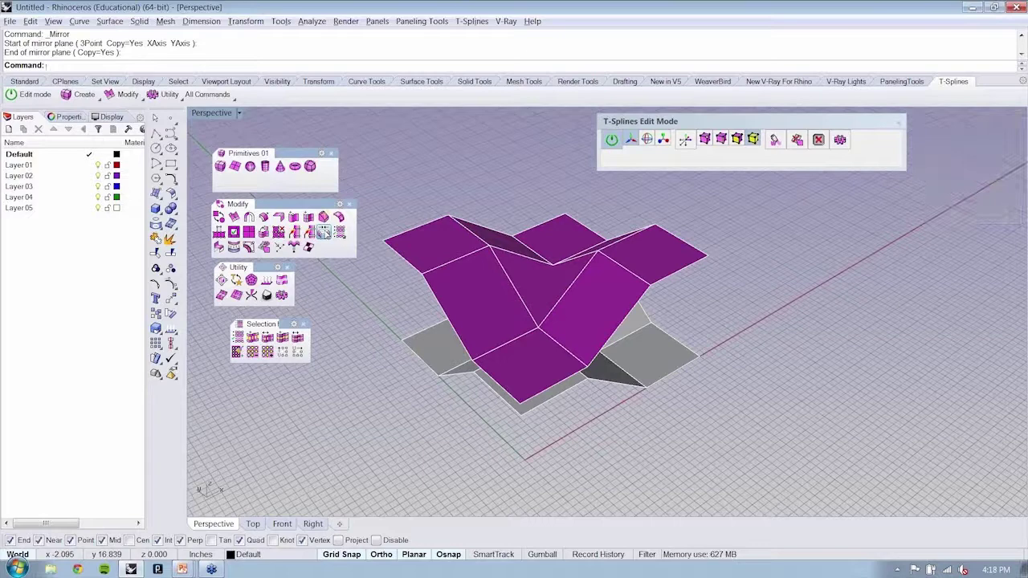
- Bridge the first pair of faces between the upper surface and its mirrored copy
click(323, 232)
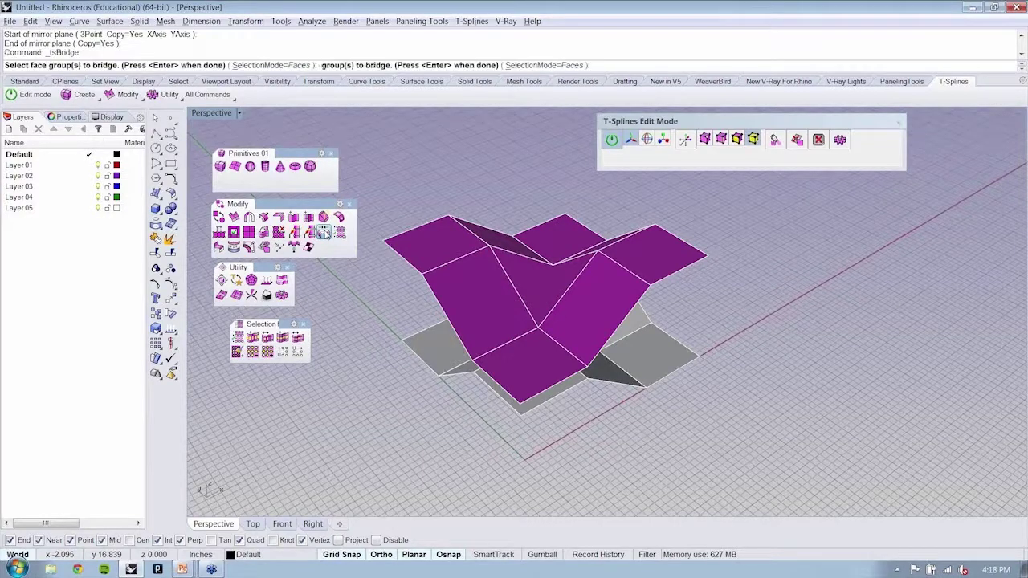
click(519, 300)
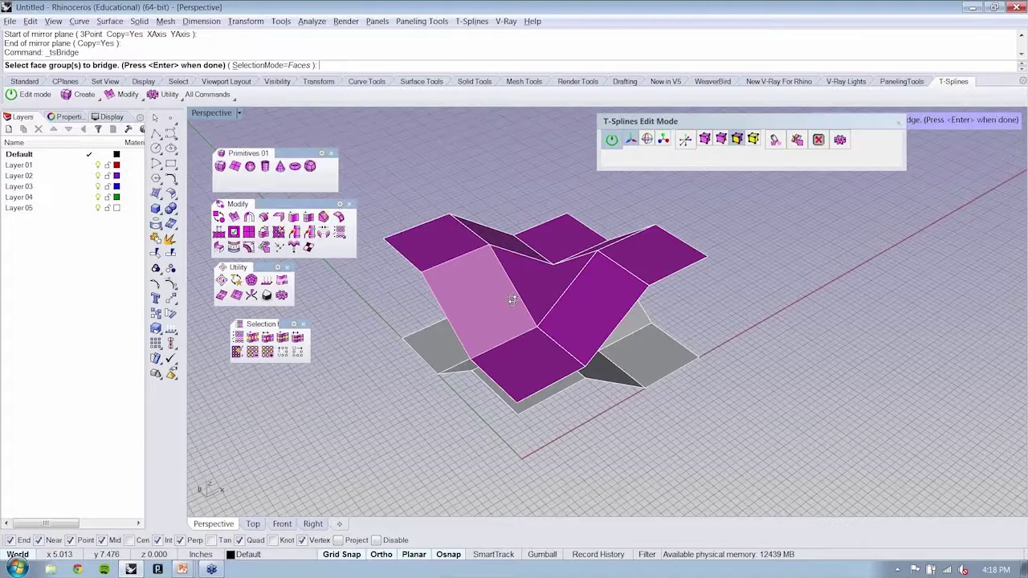
key(Return)
right_drag(512, 300, 524, 393)
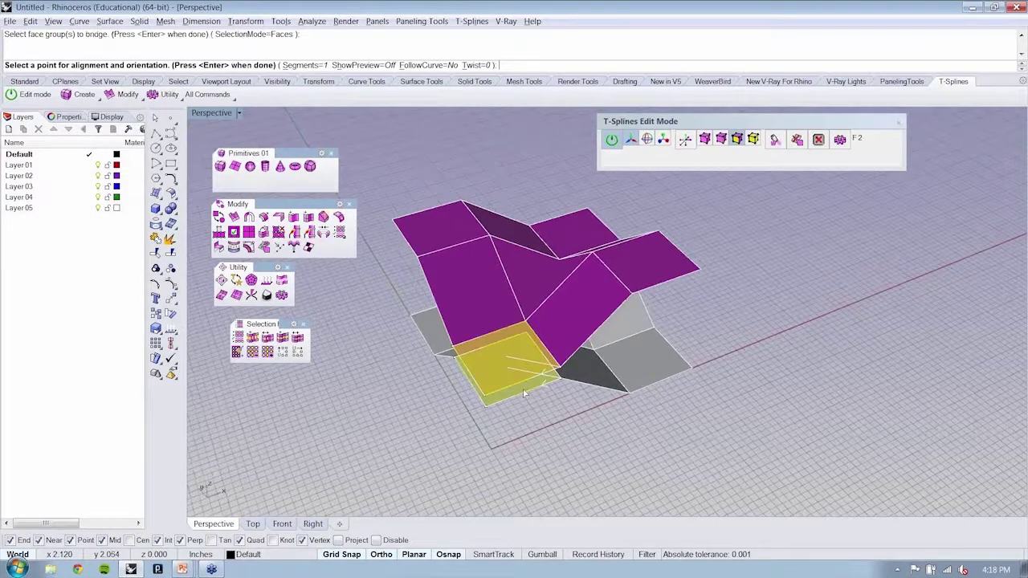
scroll(526, 392, up, 2)
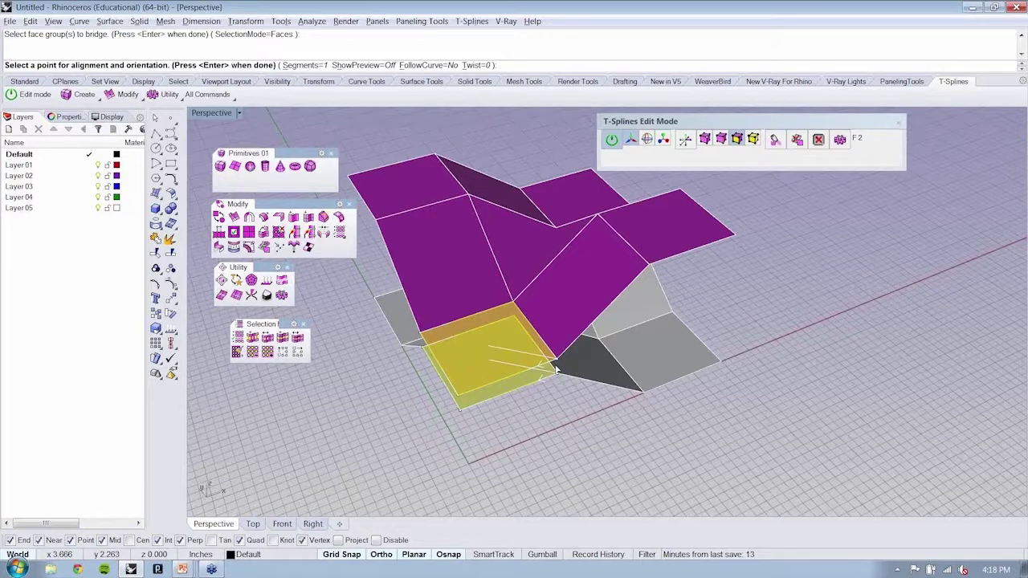
key(Return)
- Pick a lower face to begin the second bridge between the two pieces
right_drag(556, 369, 589, 412)
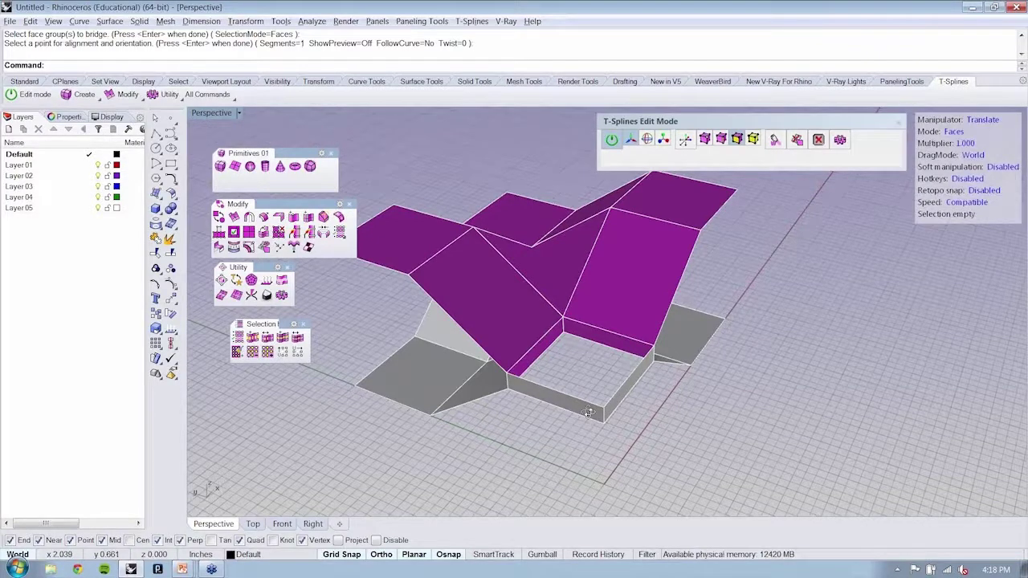
right_drag(588, 413, 640, 407)
click(640, 407)
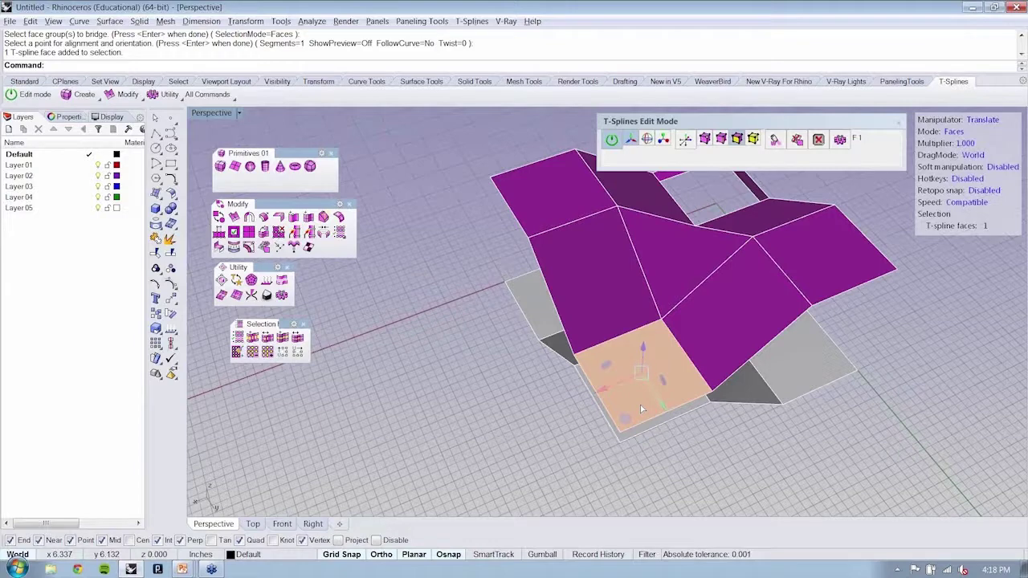
right_drag(641, 405, 699, 410)
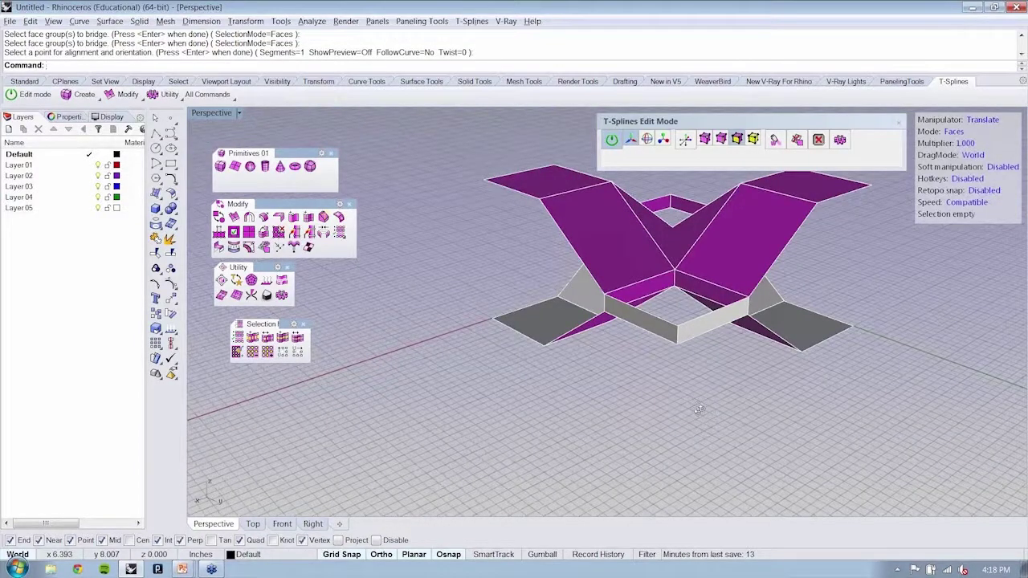
right_drag(699, 409, 662, 431)
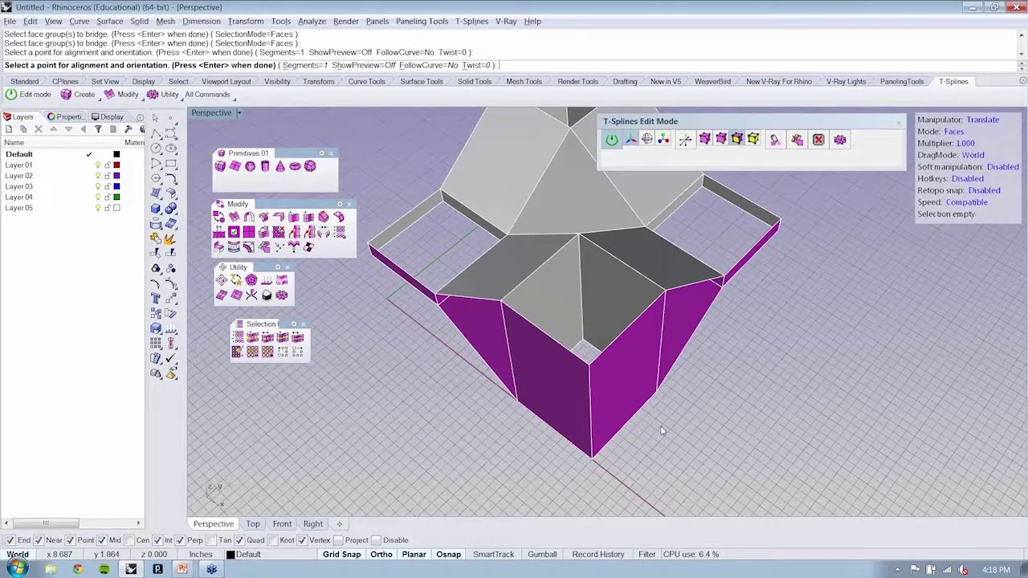
- Finish the second bridge and switch the joined model to smooth display
key(Return)
right_drag(662, 431, 662, 228)
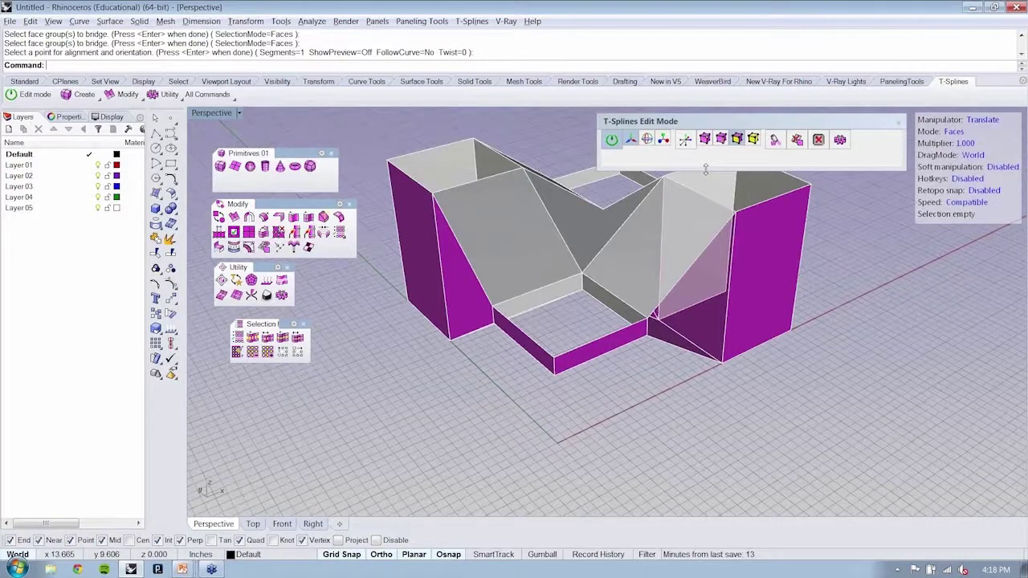
right_drag(705, 170, 747, 289)
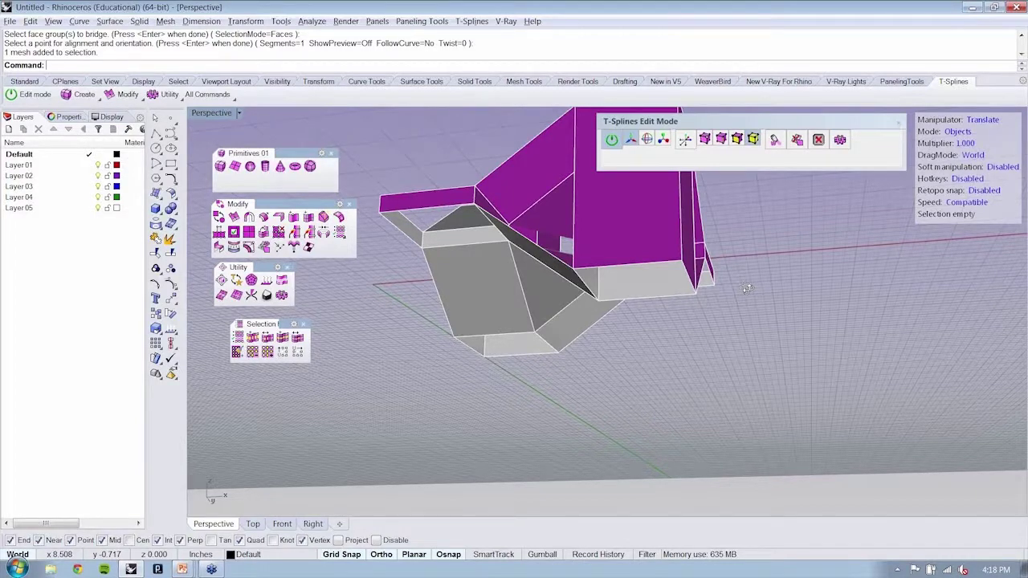
key(Tab)
right_drag(747, 289, 639, 405)
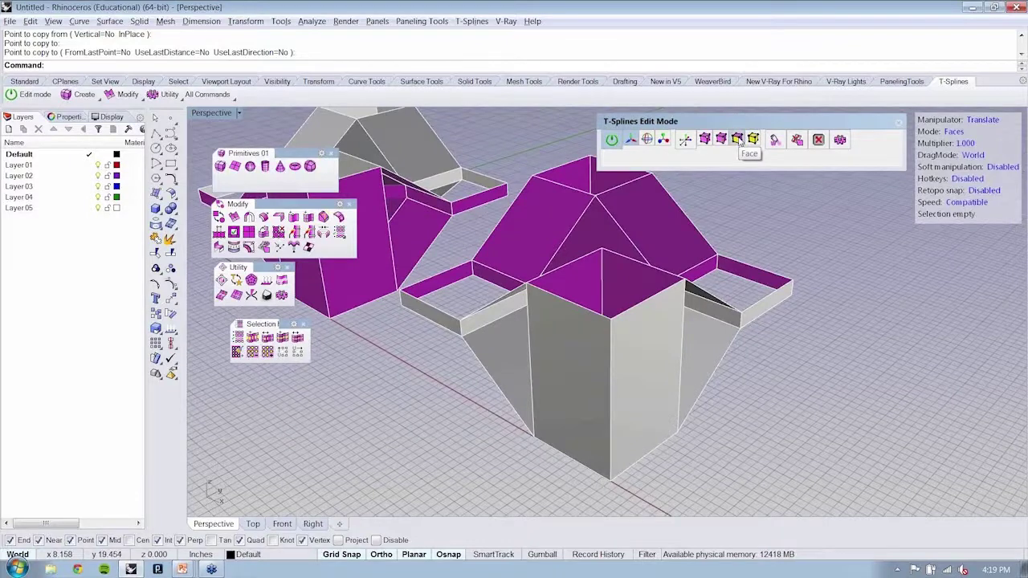
- Delete the front, pink front and thin side faces from the copy, then select the opened copy
click(578, 439)
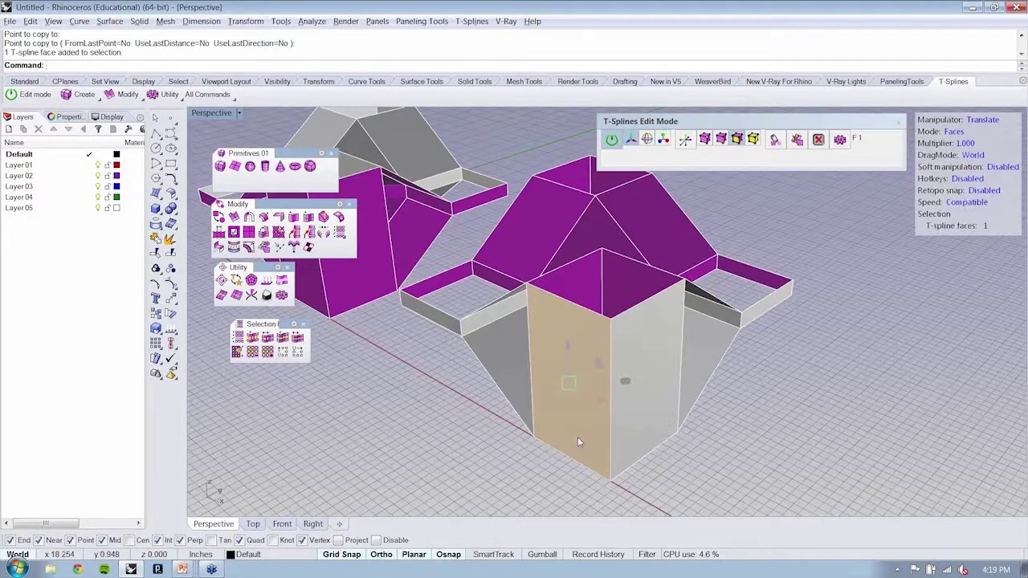
key(Delete)
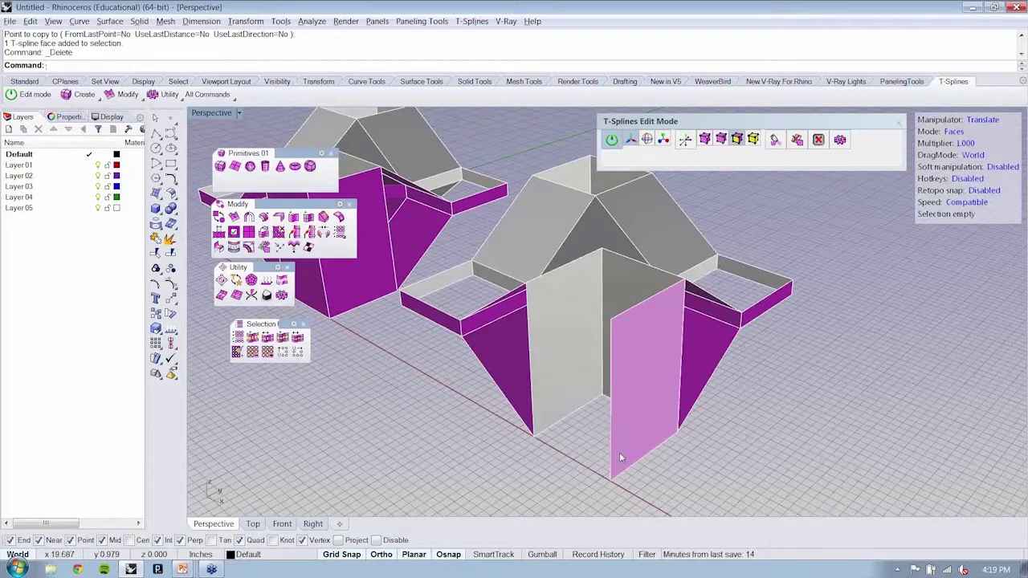
click(620, 458)
key(Delete)
right_drag(619, 458, 556, 403)
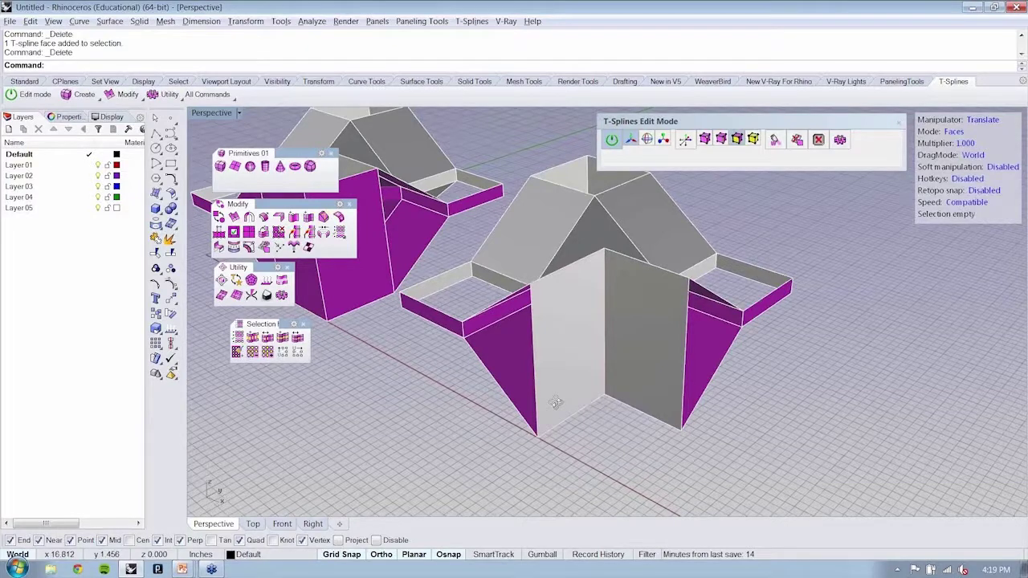
right_drag(556, 404, 439, 336)
click(439, 336)
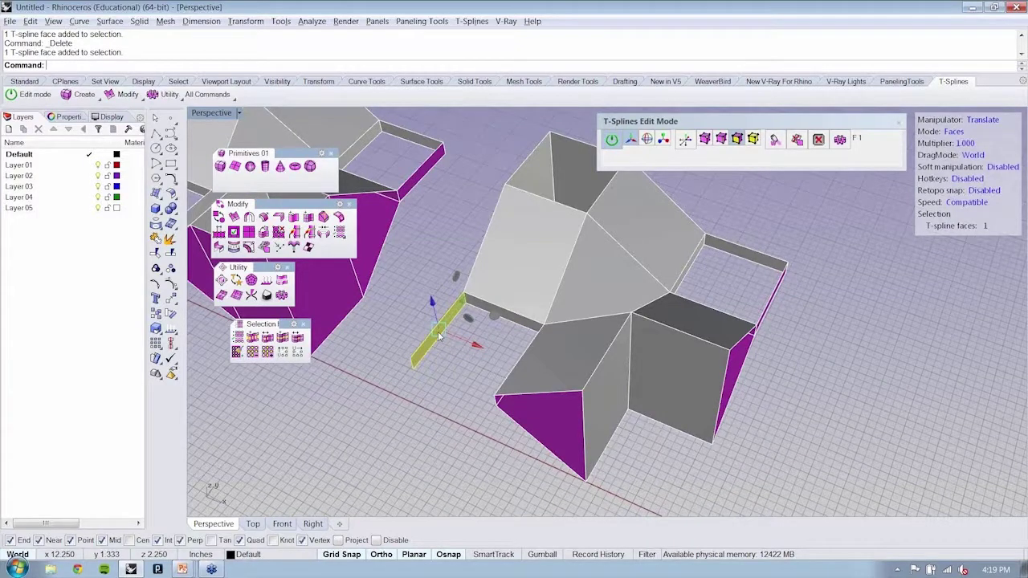
key(Delete)
key(Delete)
key(Delete)
right_drag(440, 335, 537, 302)
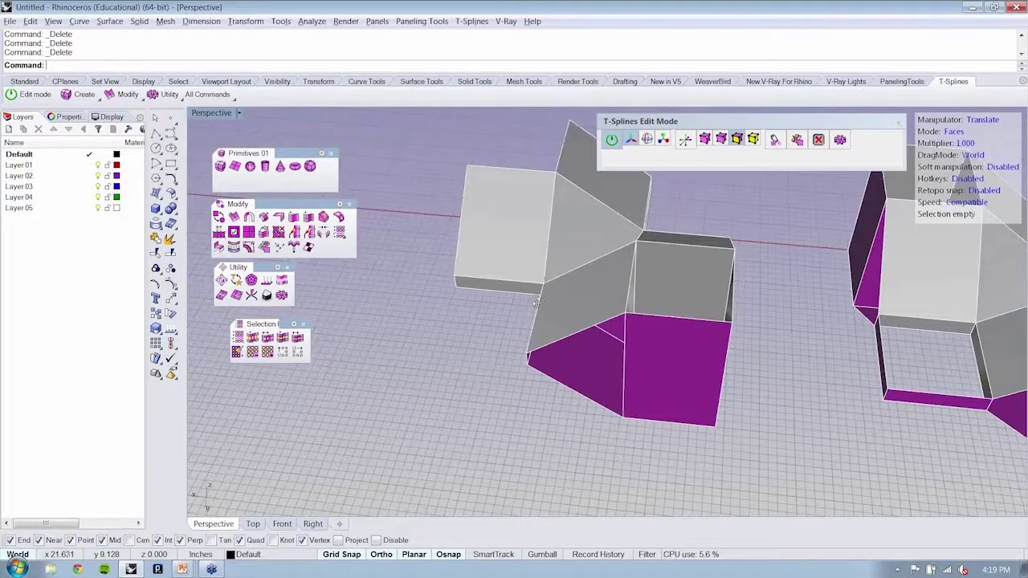
right_drag(537, 302, 681, 391)
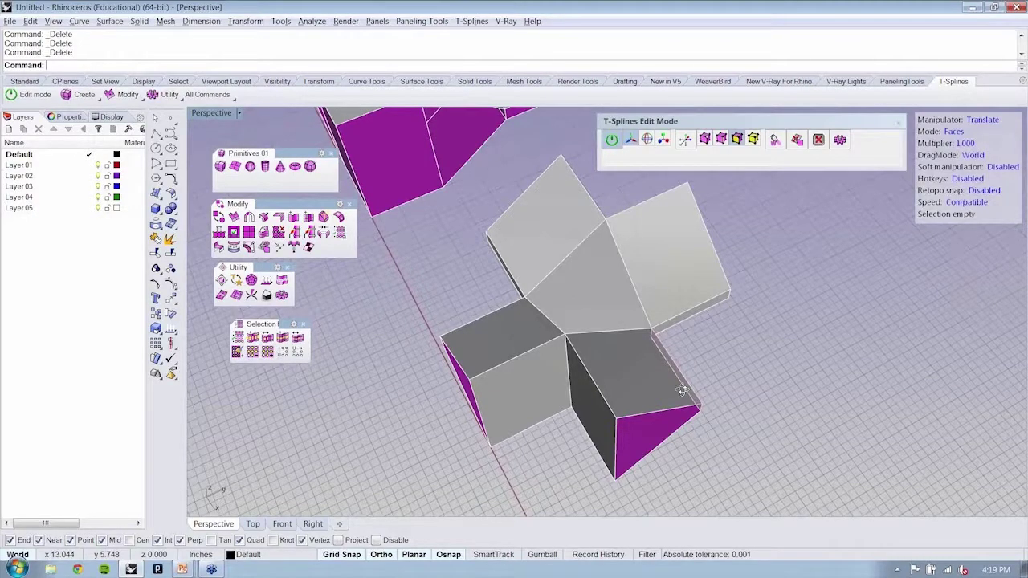
click(681, 391)
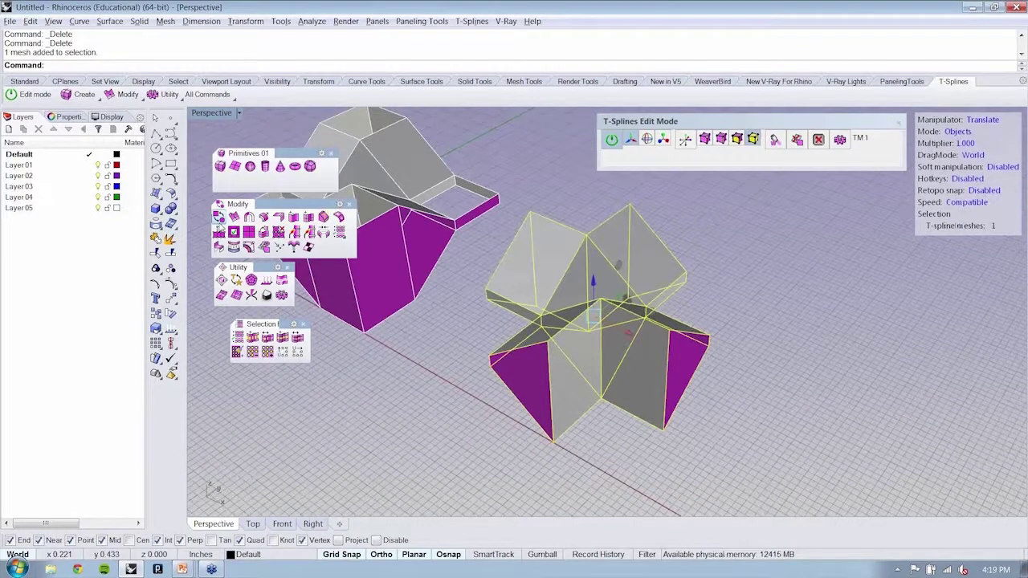
key(Tab)
scroll(759, 328, up, 5)
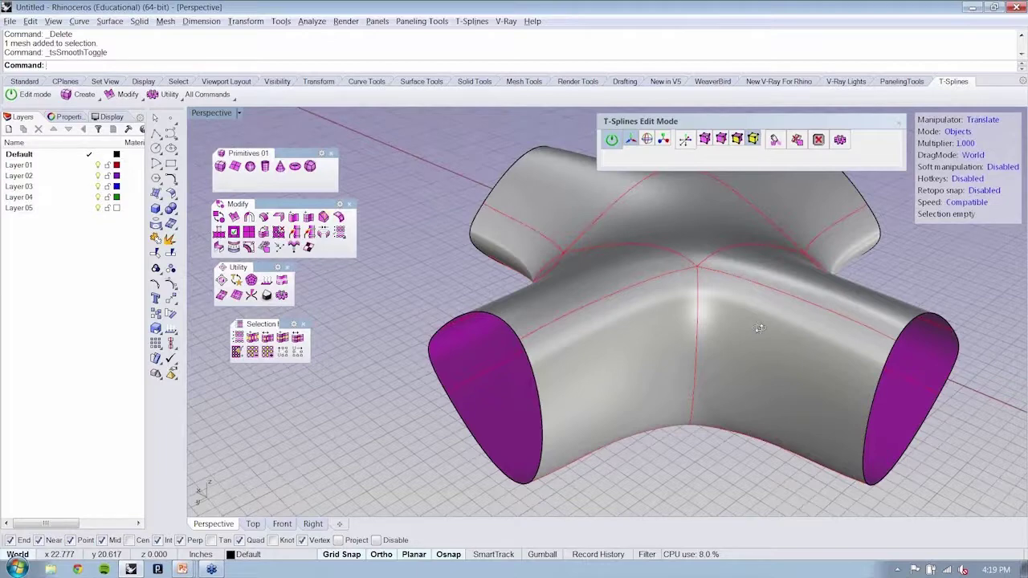
scroll(447, 302, down, 4)
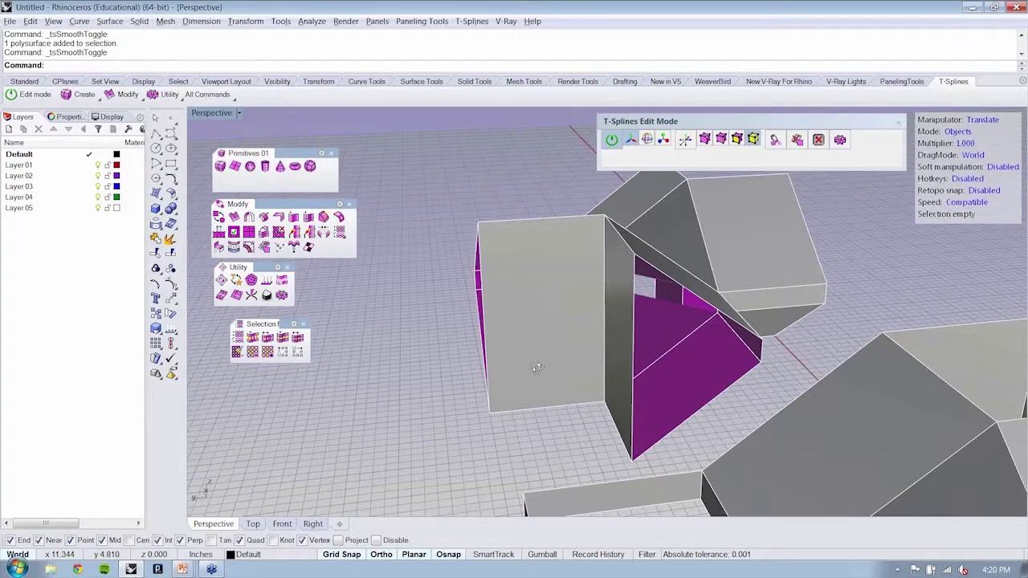
right_drag(537, 368, 591, 402)
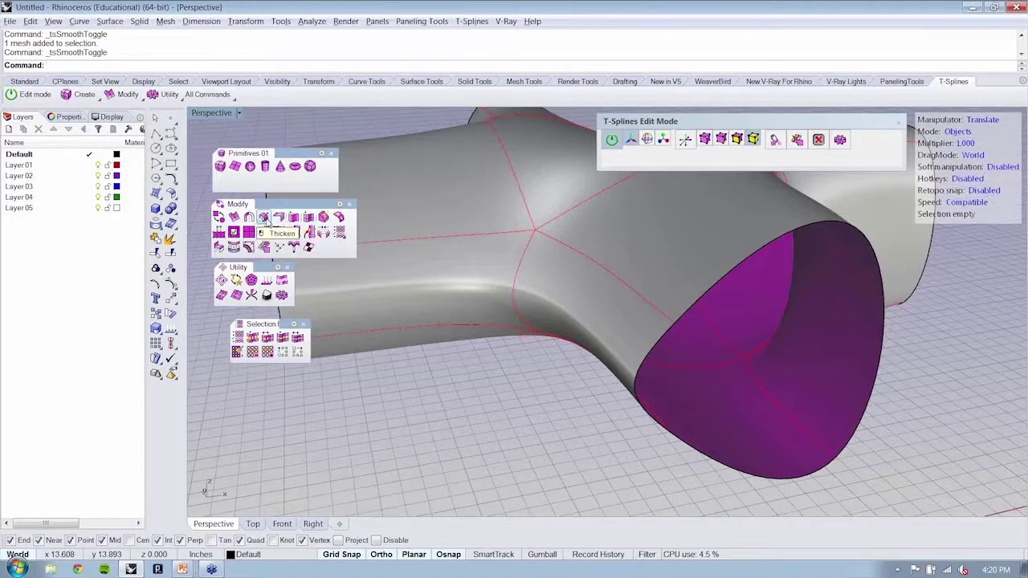
- Thicken the tube with tsThicken, trying 0.125 before settling on a 0.25 wall
click(263, 218)
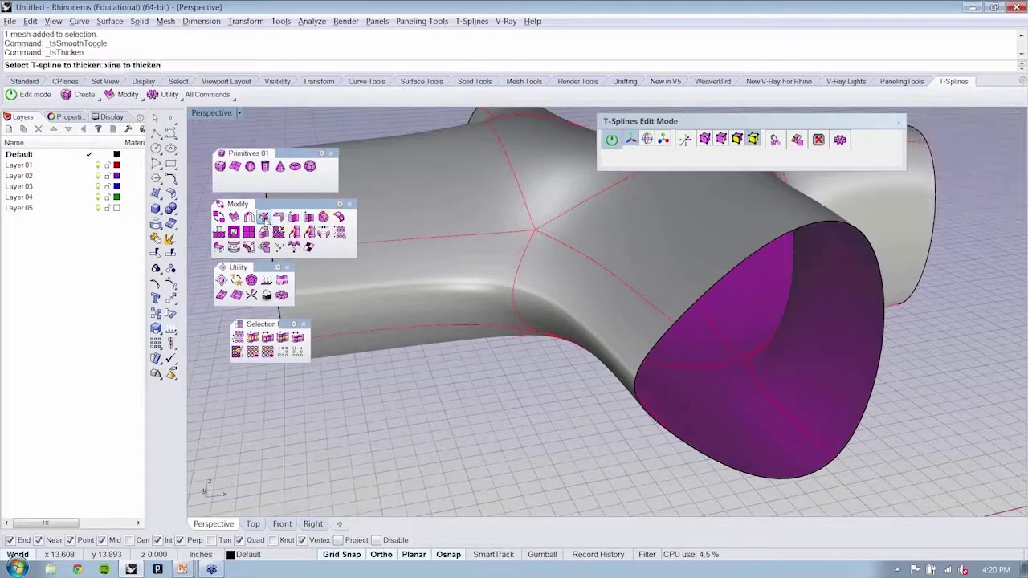
click(597, 308)
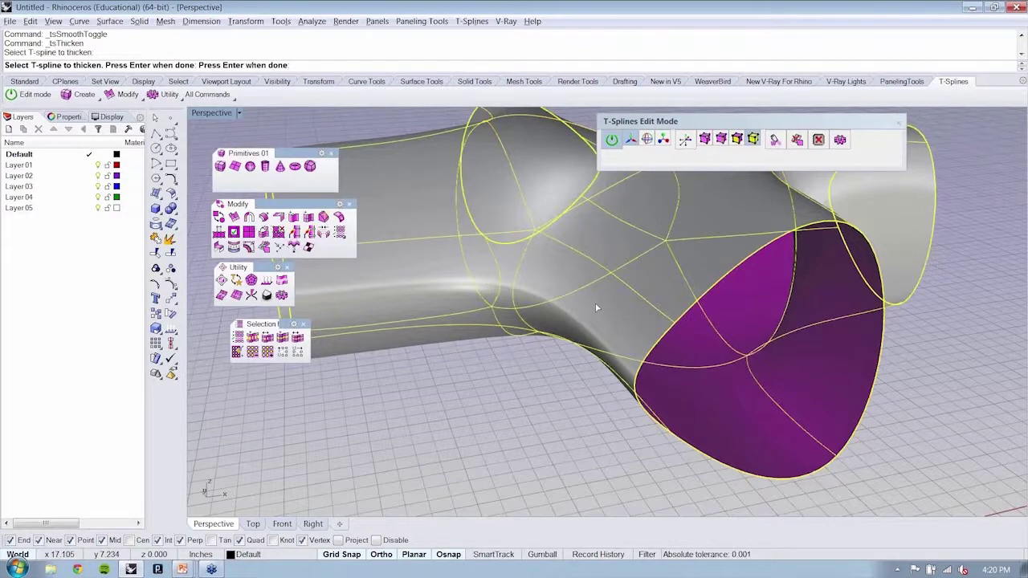
scroll(504, 322, down, 3)
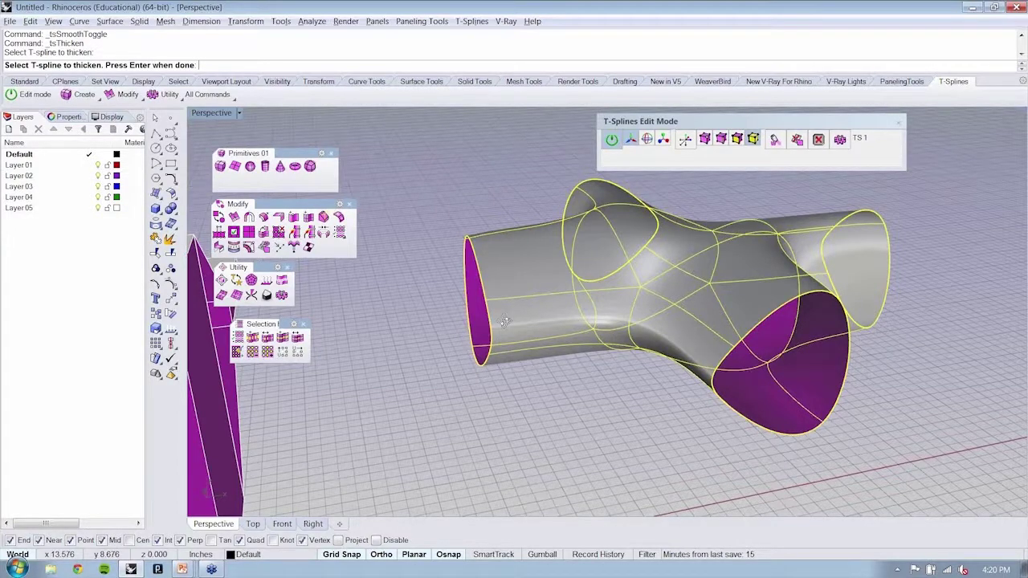
key(Return)
right_drag(504, 321, 444, 455)
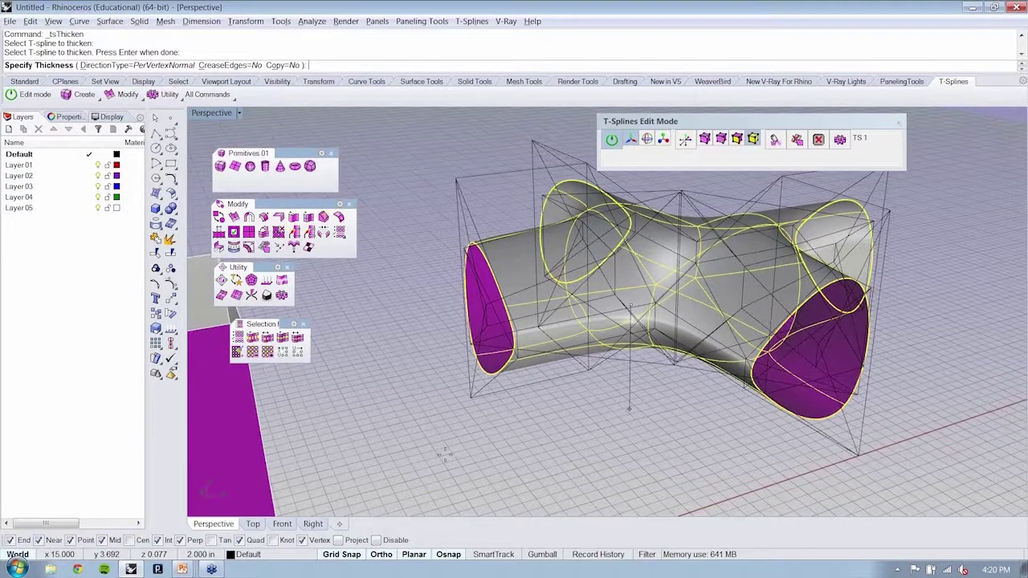
text(.125)
key(Return)
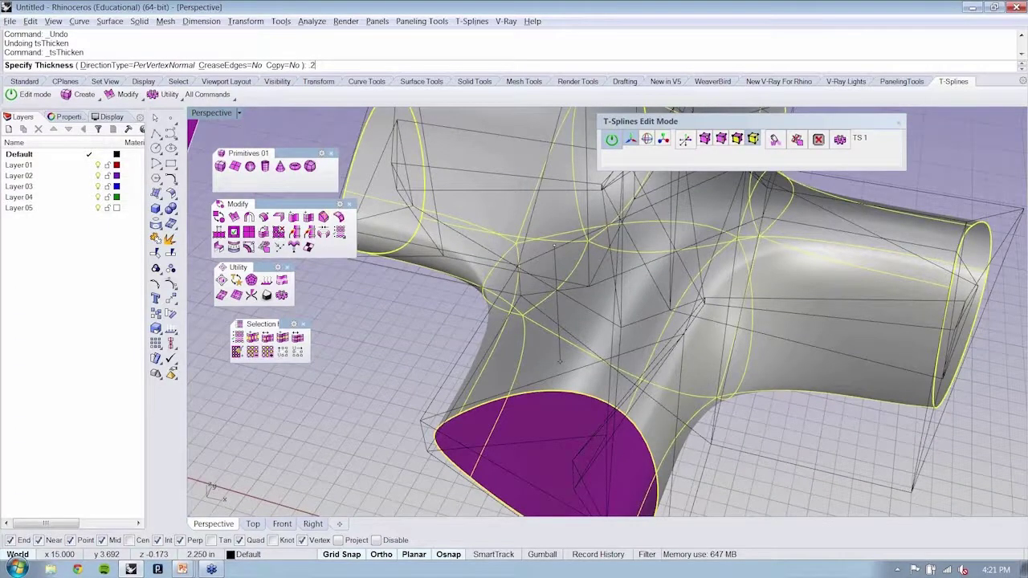
text(5)
key(Return)
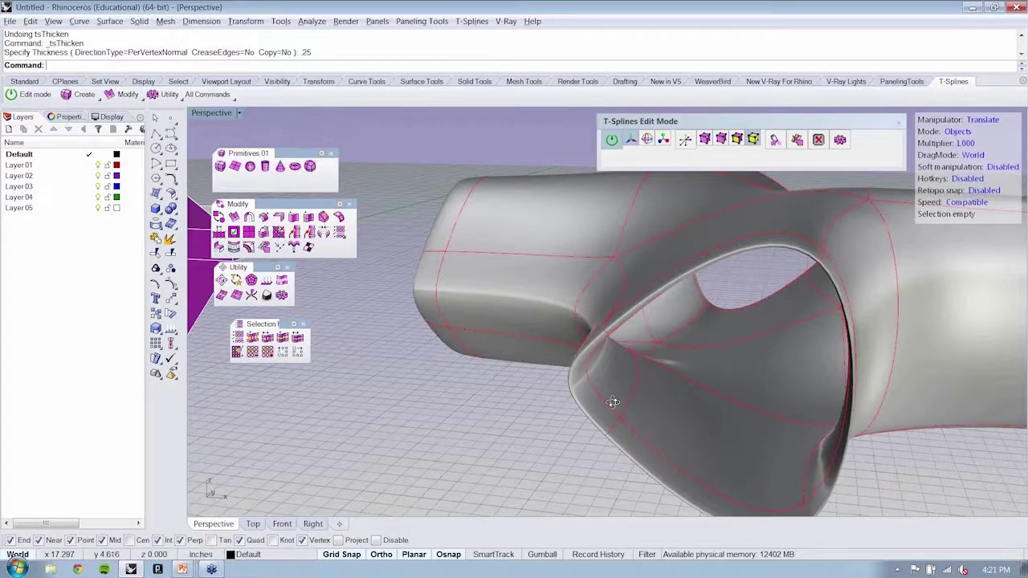
scroll(613, 401, down, 5)
click(657, 428)
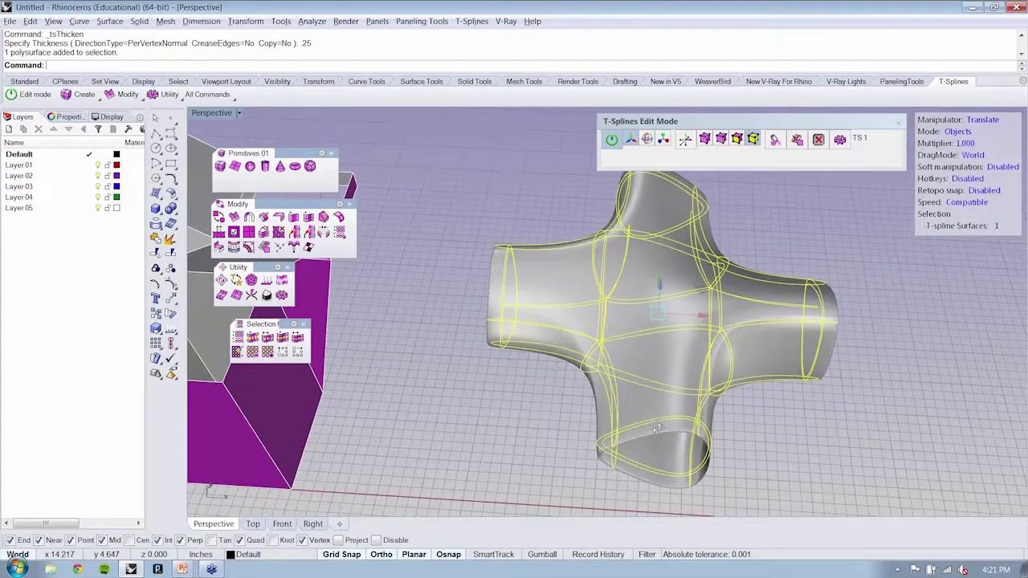
key(Tab)
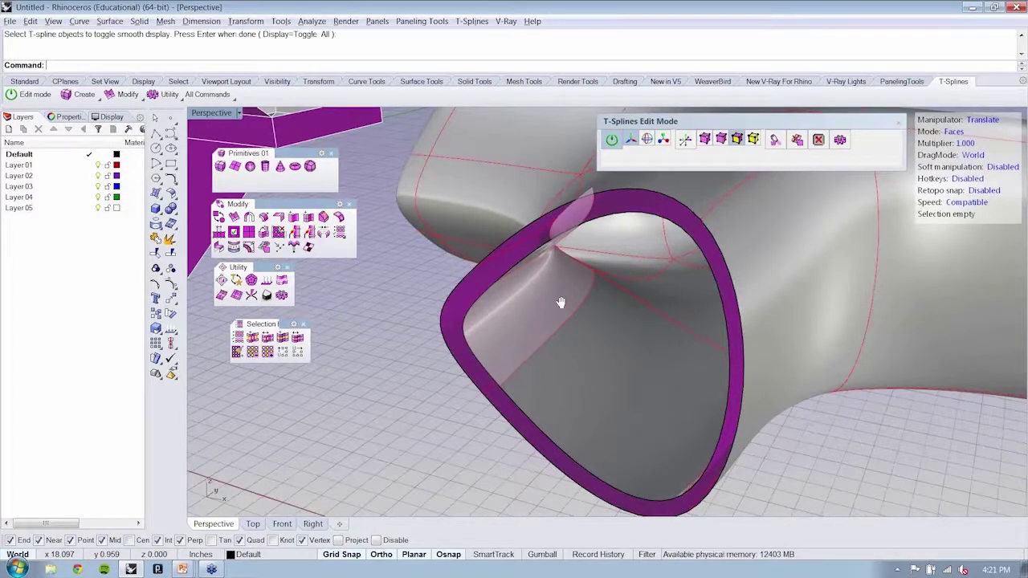
right_drag(561, 303, 438, 351)
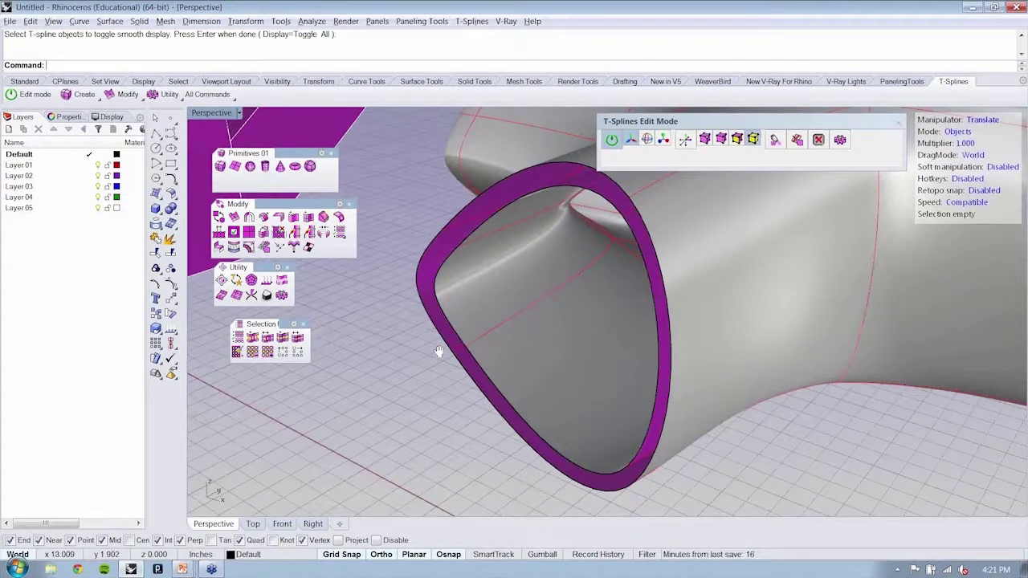
- Undo to the faceted model, then toggle smooth display on and back to box mode
key(ctrl+z)
key(ctrl+z)
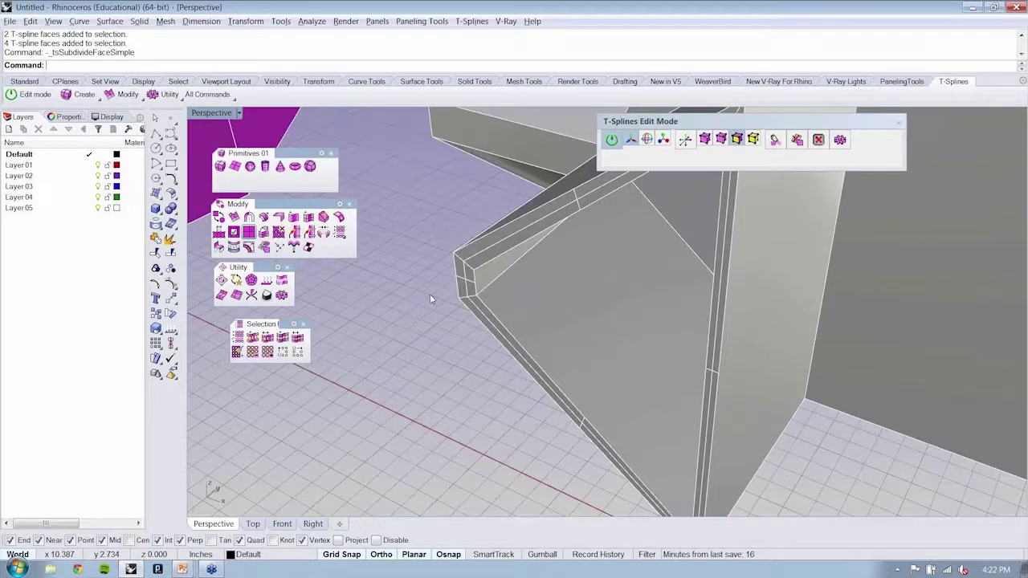
key(Tab)
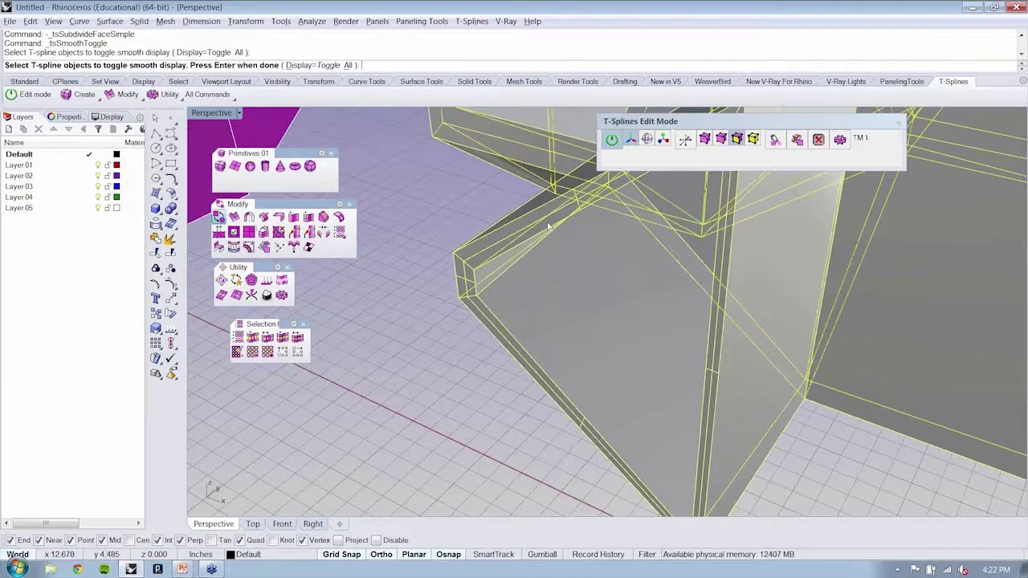
key(Return)
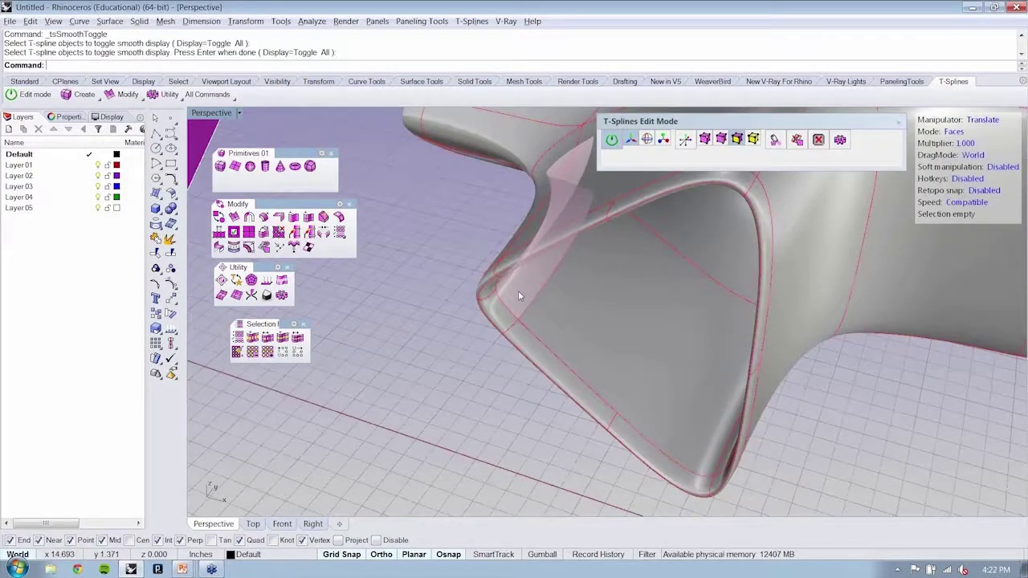
key(Return)
click(518, 295)
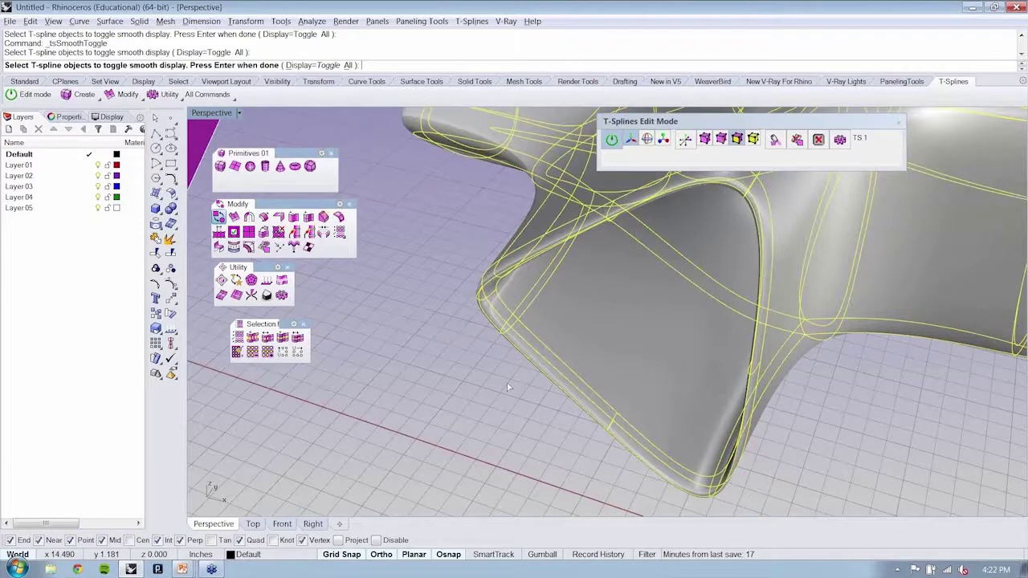
key(Return)
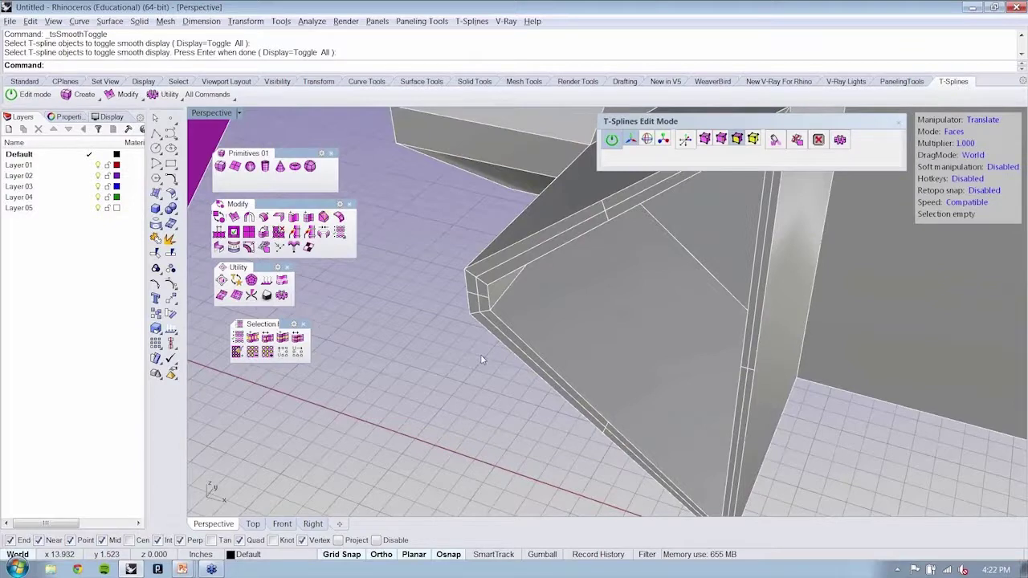
- Select the T-spline tube and switch it to smooth display, viewing around the open end
right_drag(481, 358, 455, 357)
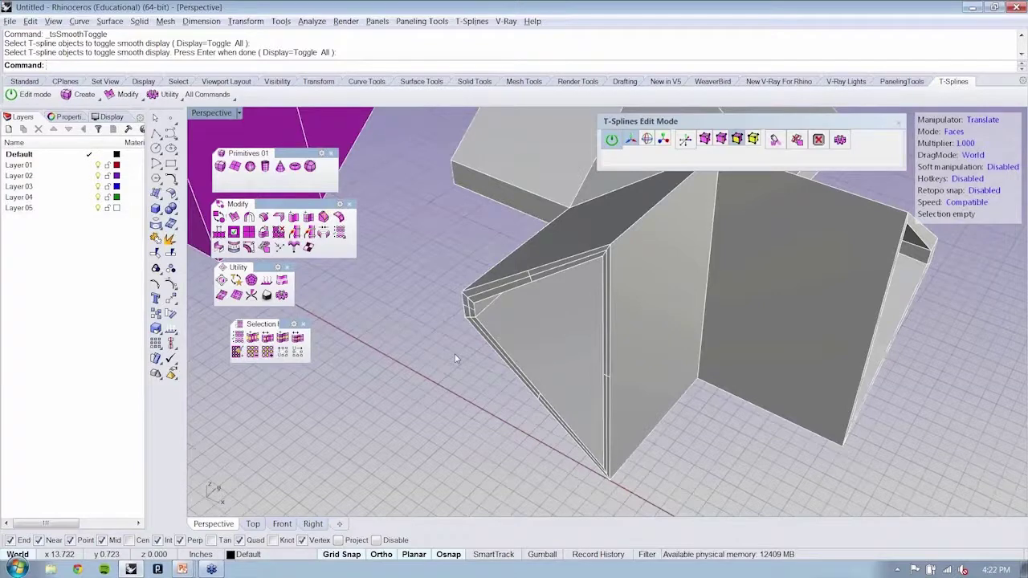
click(601, 299)
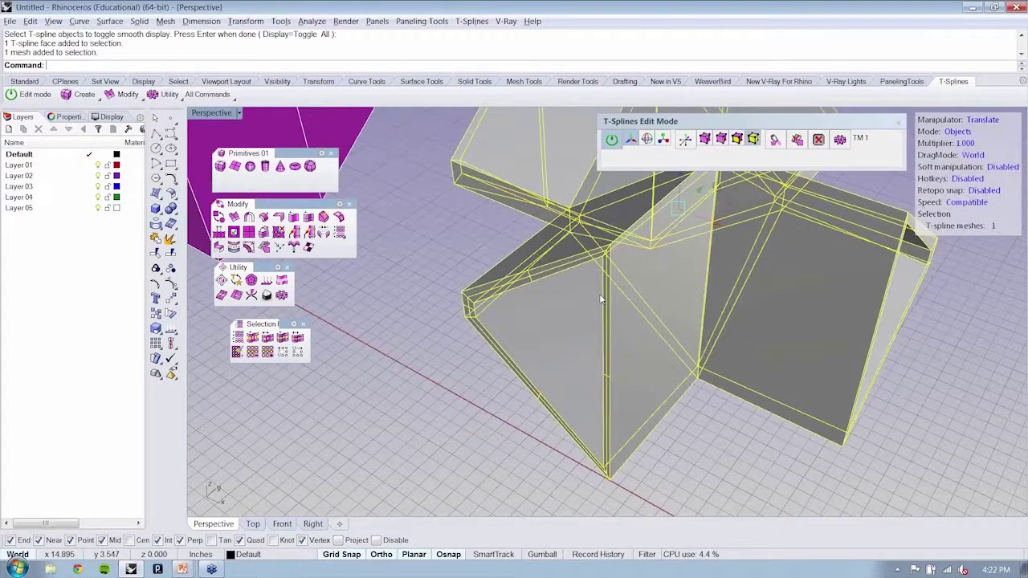
key(Return)
scroll(579, 287, up, 3)
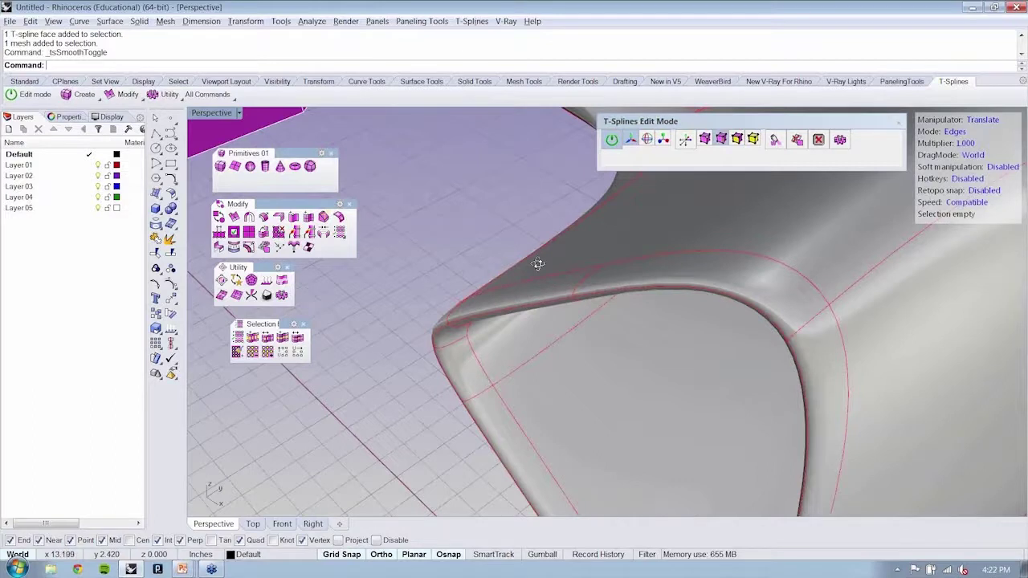
key(Left)
key(Left)
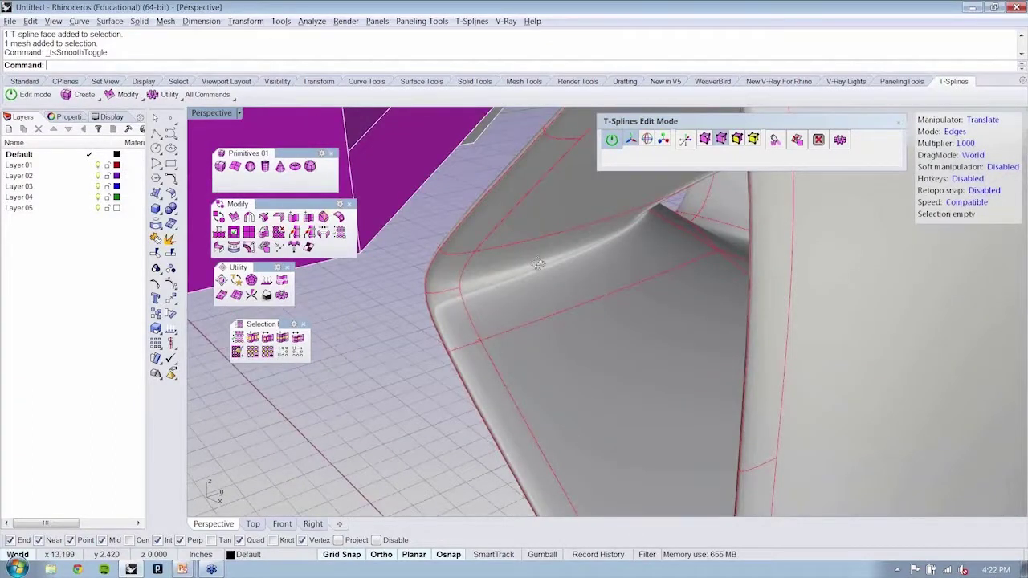
key(Left)
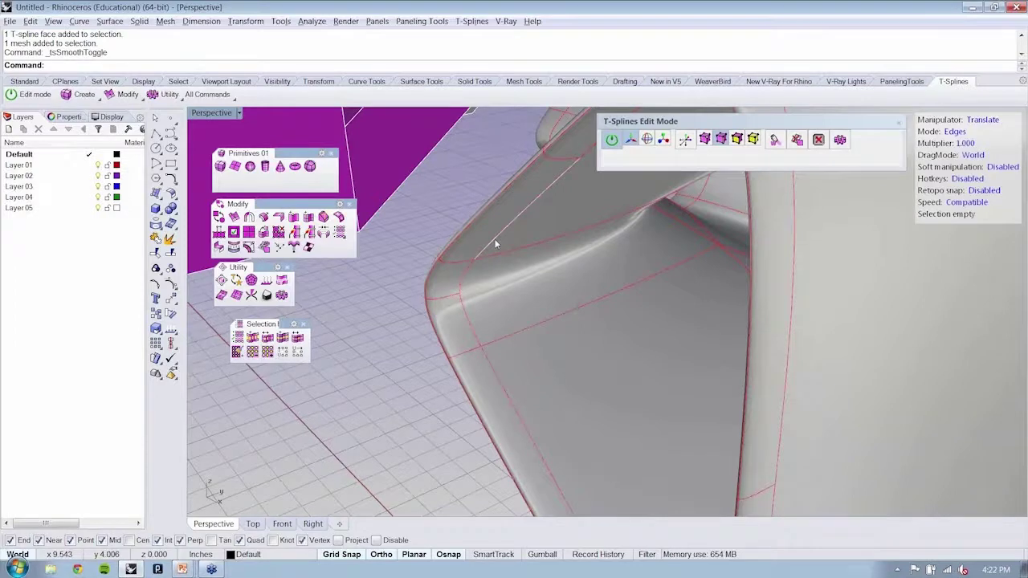
scroll(496, 243, down, 2)
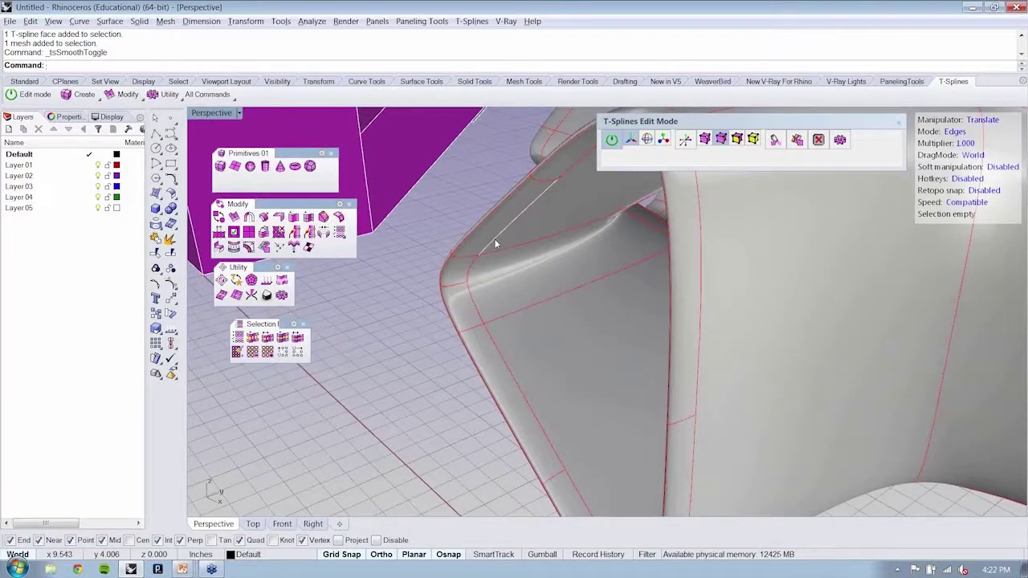
- Select the eight-edge loop around the open end and crease it
double_click(496, 243)
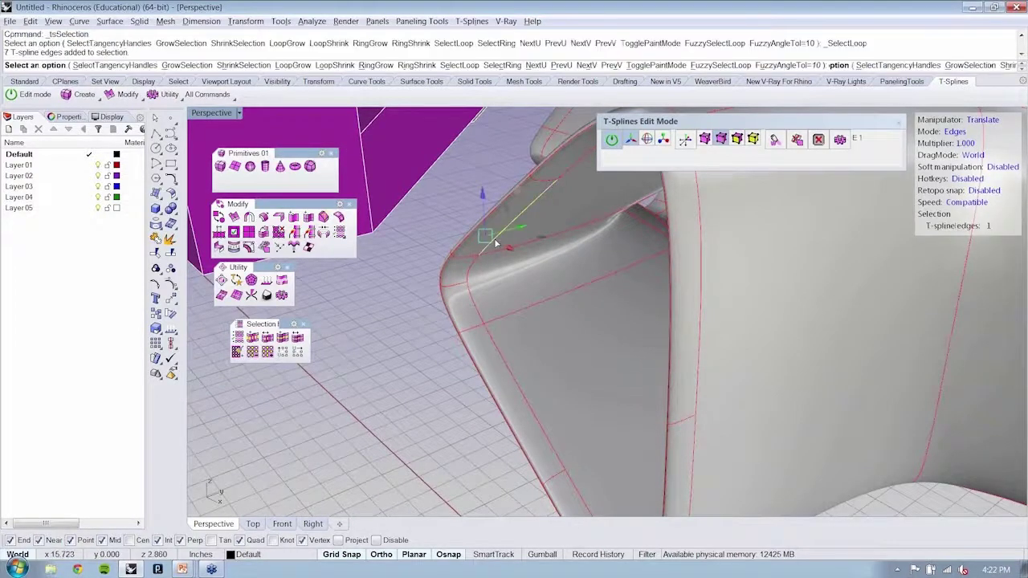
key(Return)
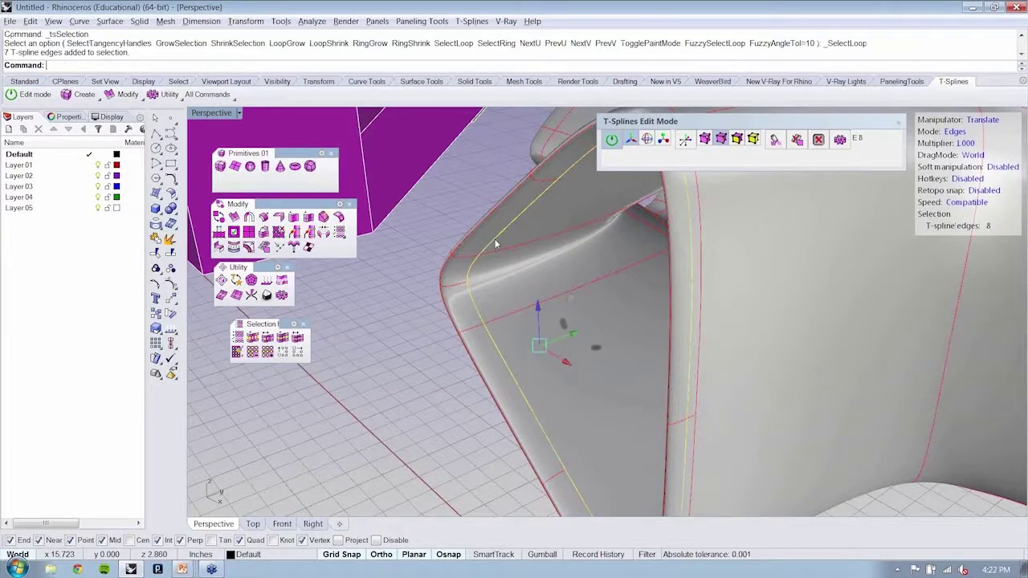
scroll(496, 243, down, 2)
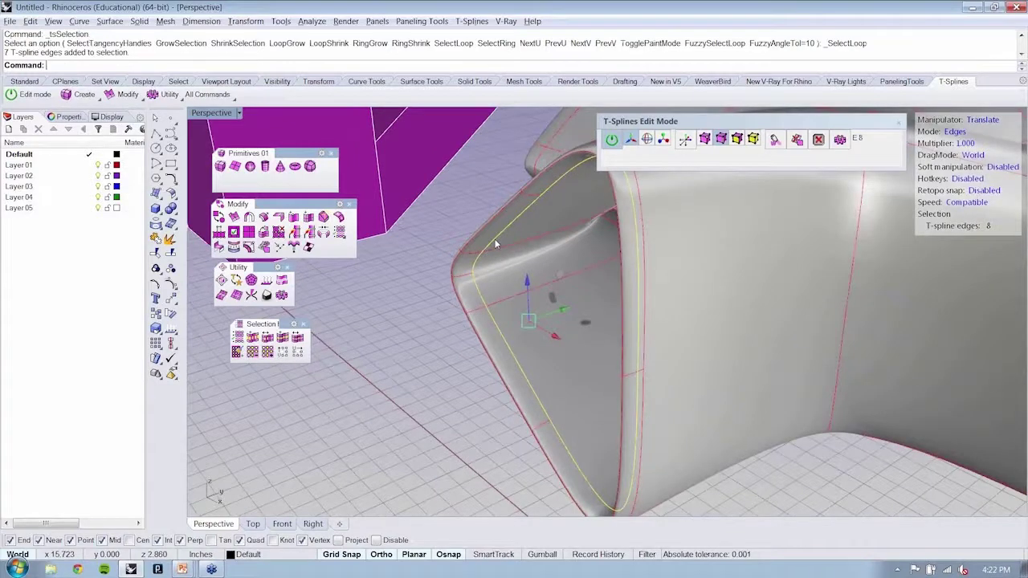
right_drag(496, 244, 394, 298)
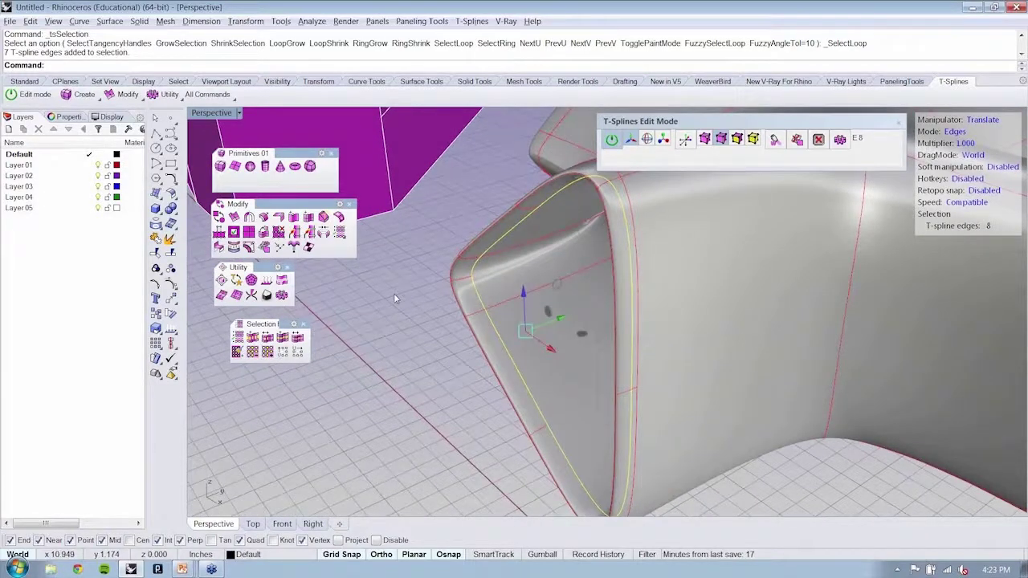
click(278, 217)
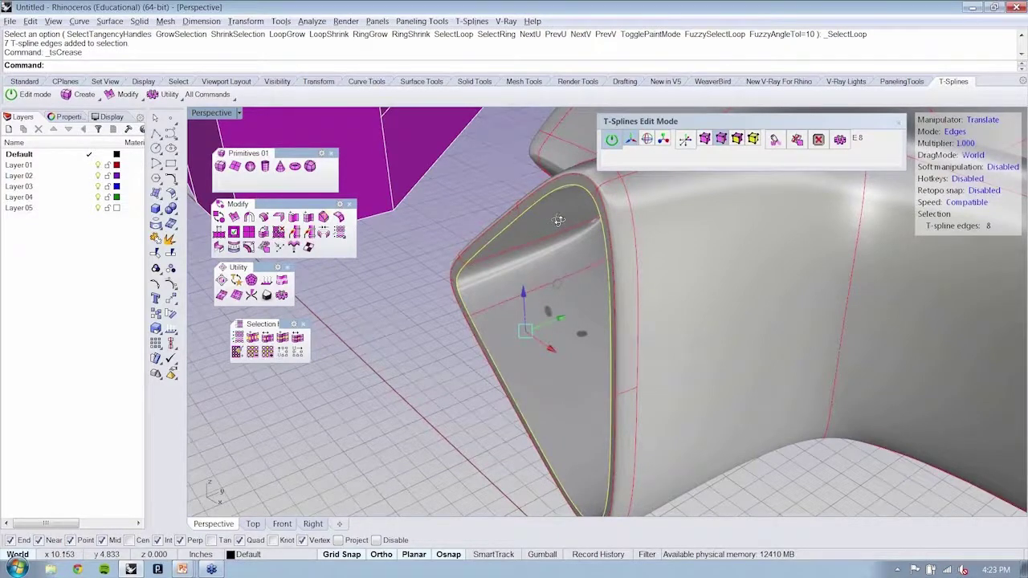
- Remove and reapply the crease on the rim loop, then inspect the sharp rim
right_drag(559, 221, 556, 224)
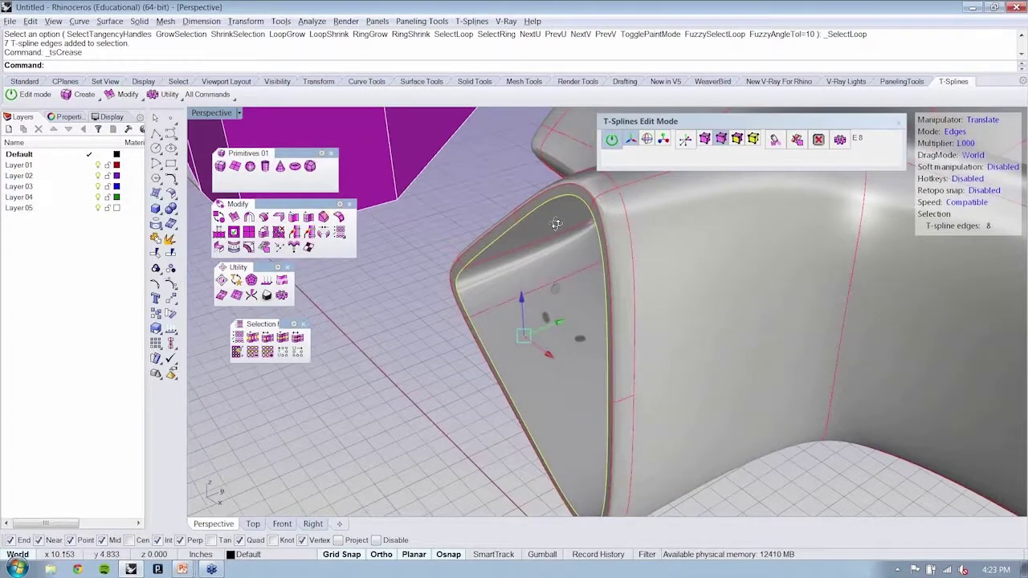
right_drag(555, 224, 505, 277)
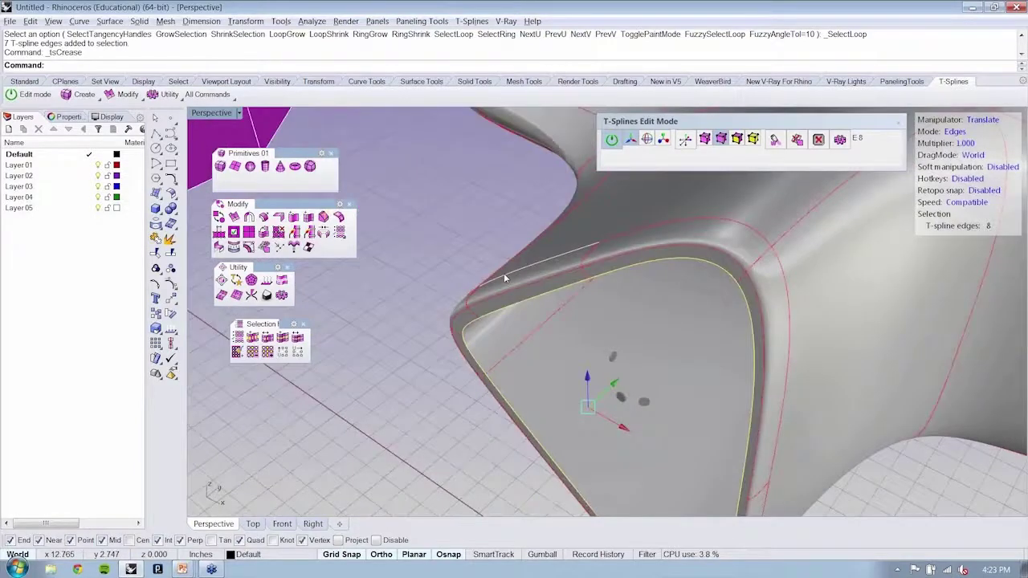
right_click(282, 217)
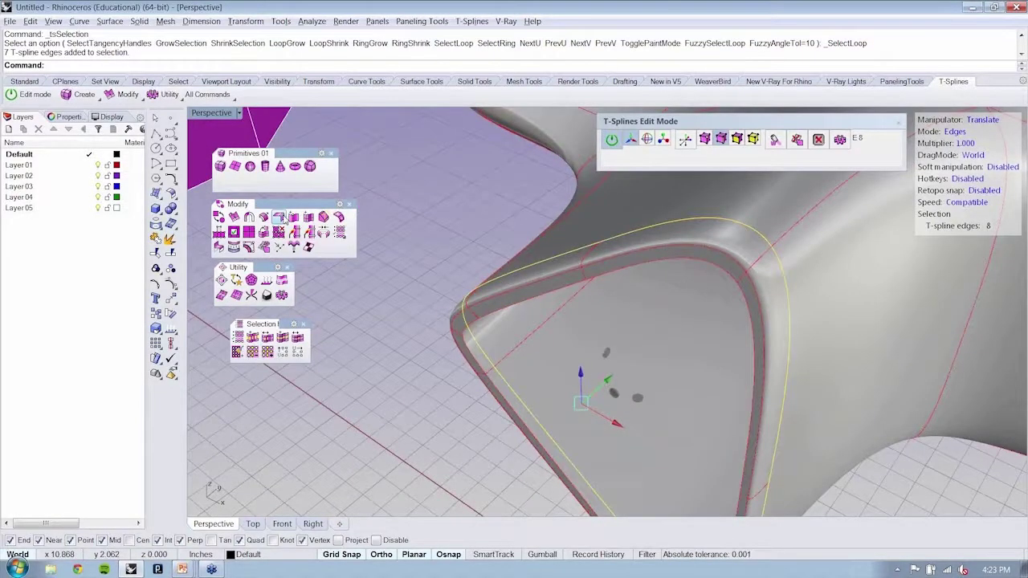
click(279, 218)
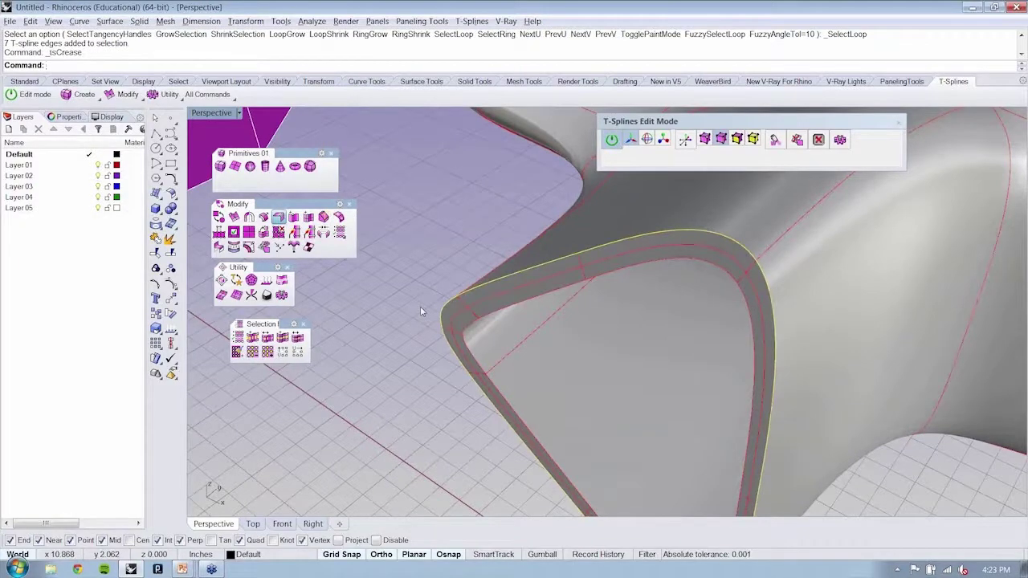
right_drag(420, 306, 482, 301)
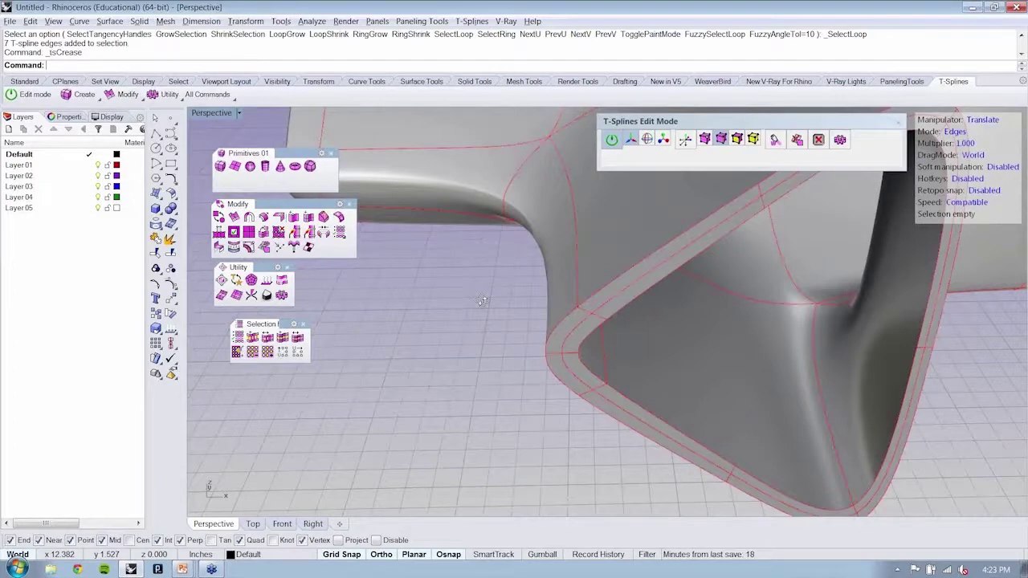
right_drag(482, 301, 657, 421)
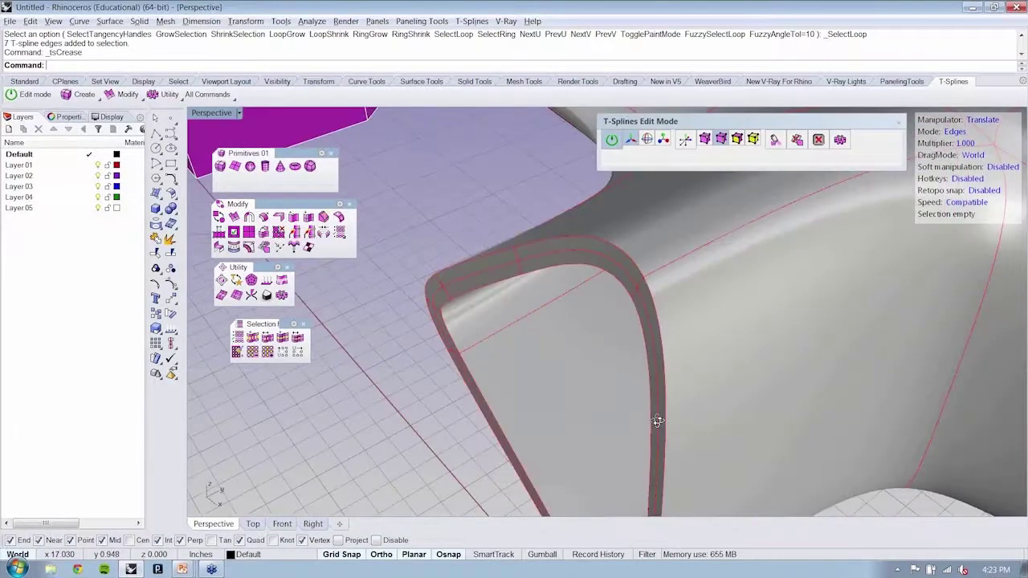